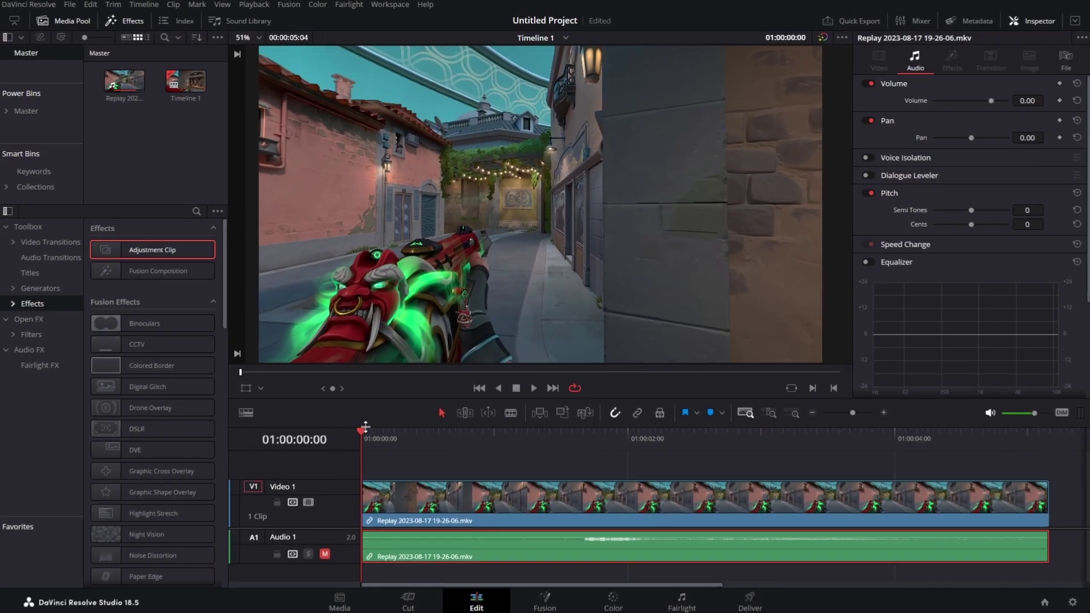
Step: Move the playhead to 01:00:01:02, place an adjustment clip above the gameplay footage and open it in Fusion
left_click_drag(366, 434, 448, 435)
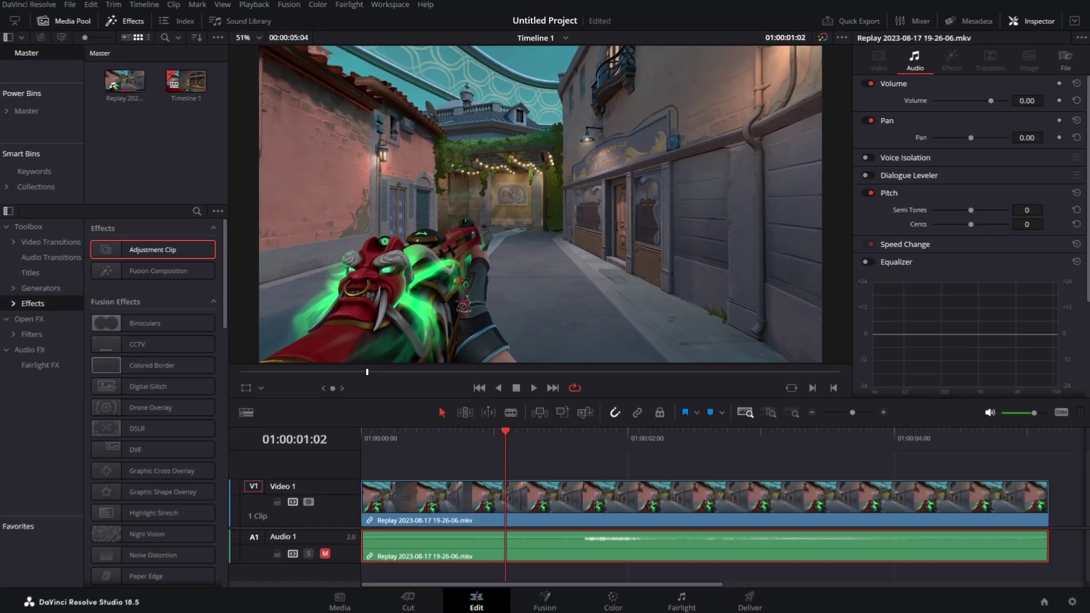
left_click(624, 488)
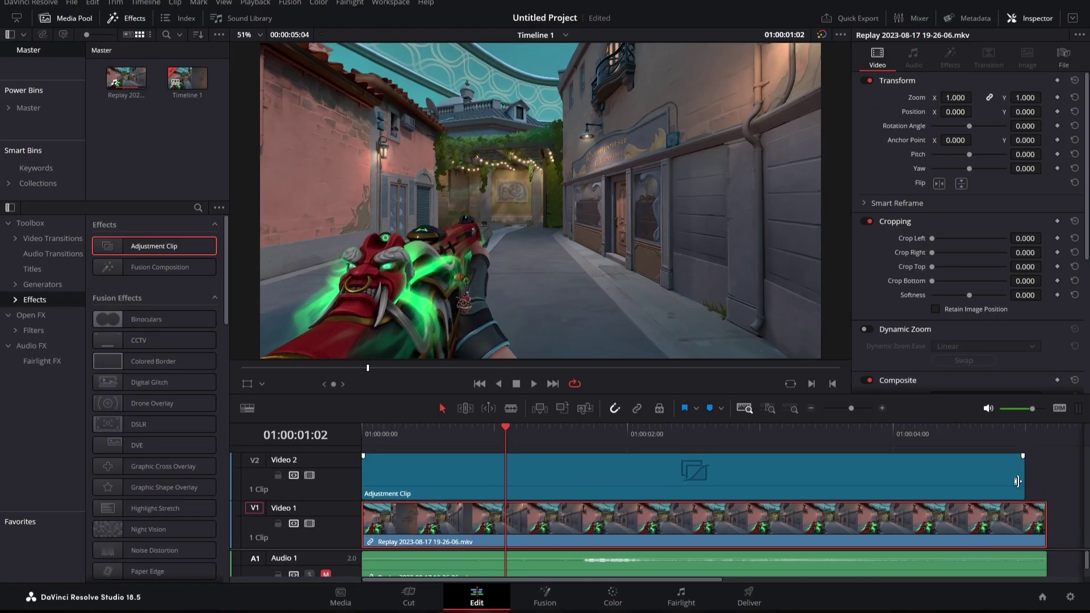
left_click(1016, 481)
left_click(981, 488)
left_click(545, 598)
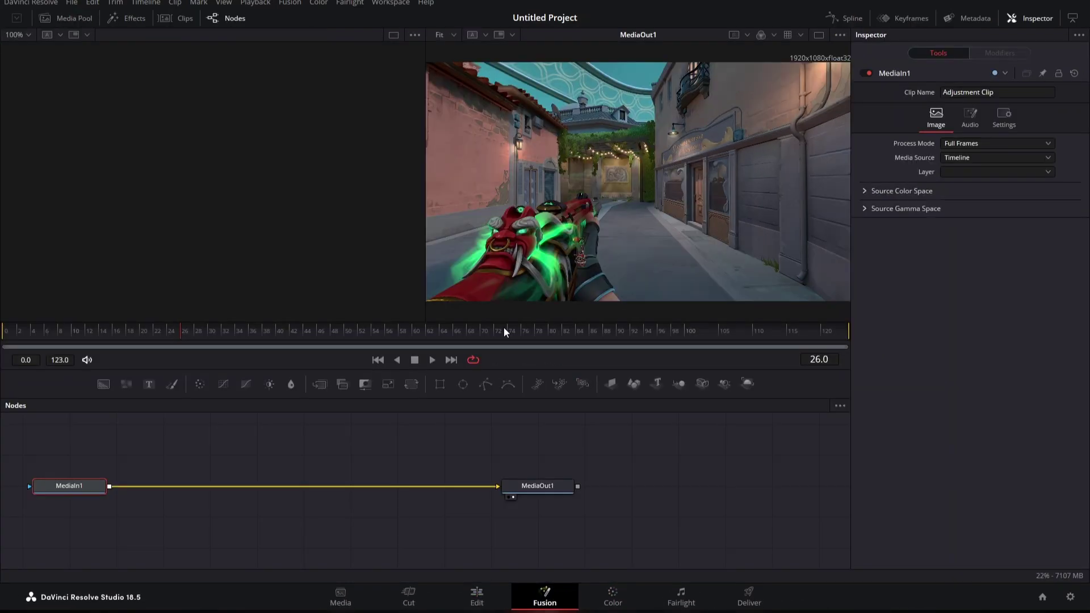
Step: Add an HSL Keyer node and place it unconnected above the link between MediaIn1 and MediaOut1
key("shift+space")
type("Glow")
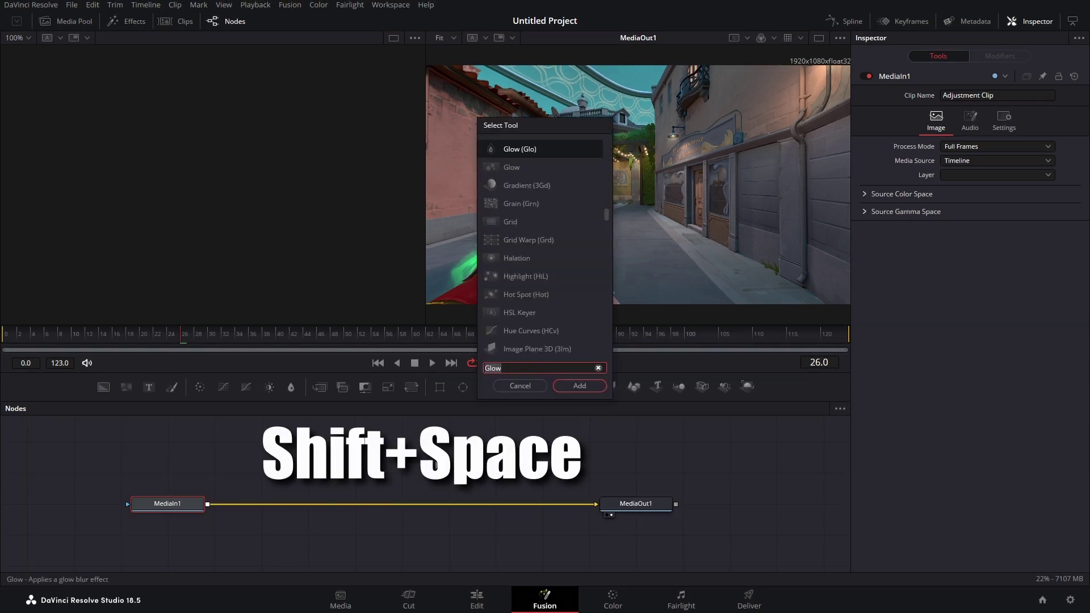
type("keyer")
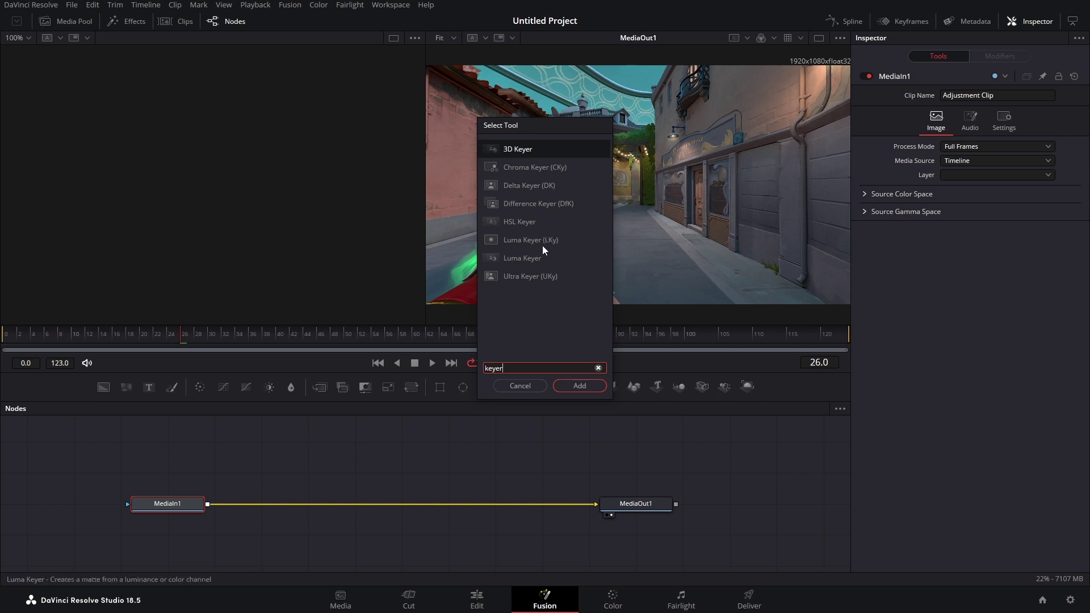
double_click(530, 224)
left_click_drag(272, 503, 270, 471)
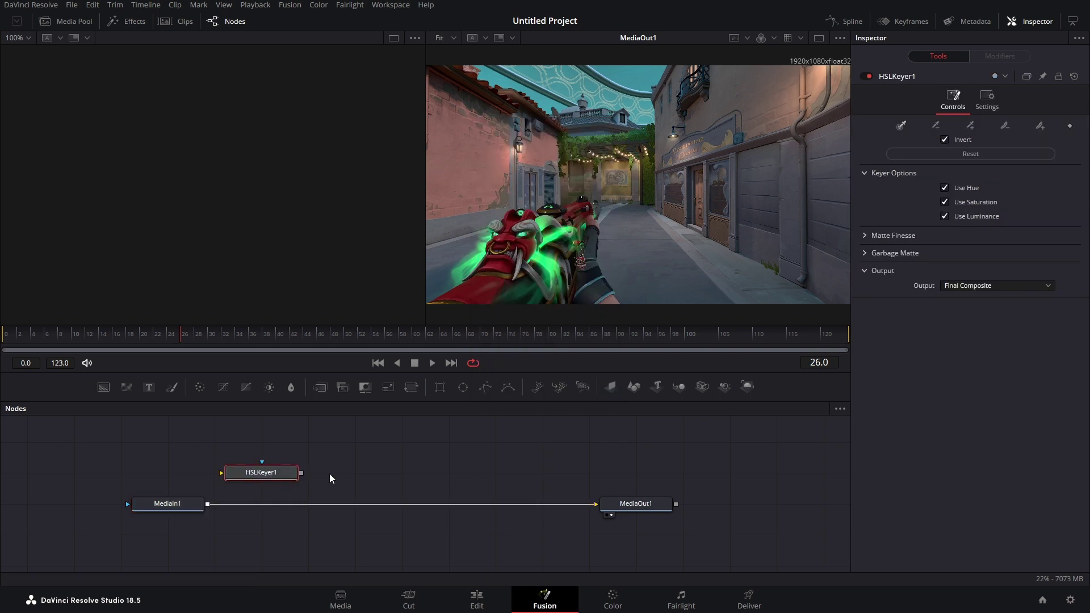
Step: Add an unconnected Luma Keyer node beside the HSL keyer
left_click(378, 469)
key("shift+space")
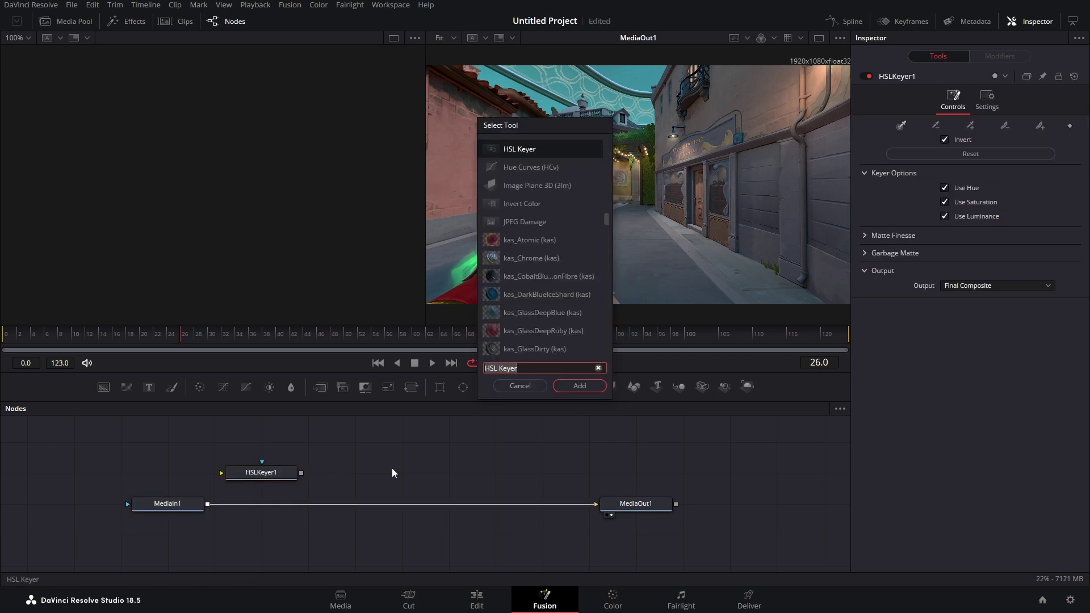
type("lum")
key("Return")
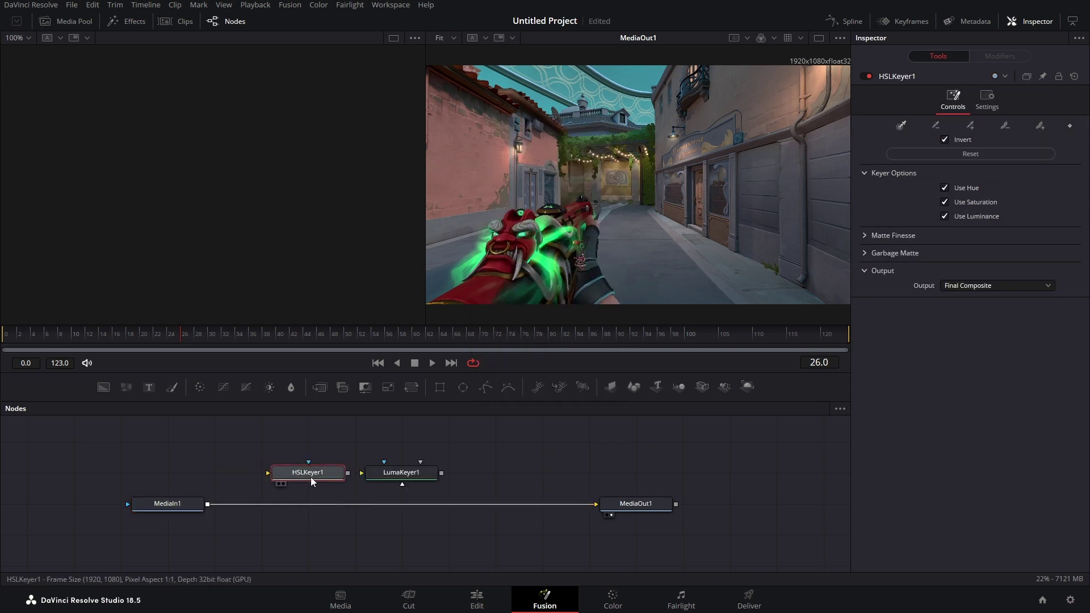
Step: Insert the HSL keyer between MediaIn1 and MediaOut1 and sample the green glow on the gun
left_click(318, 475)
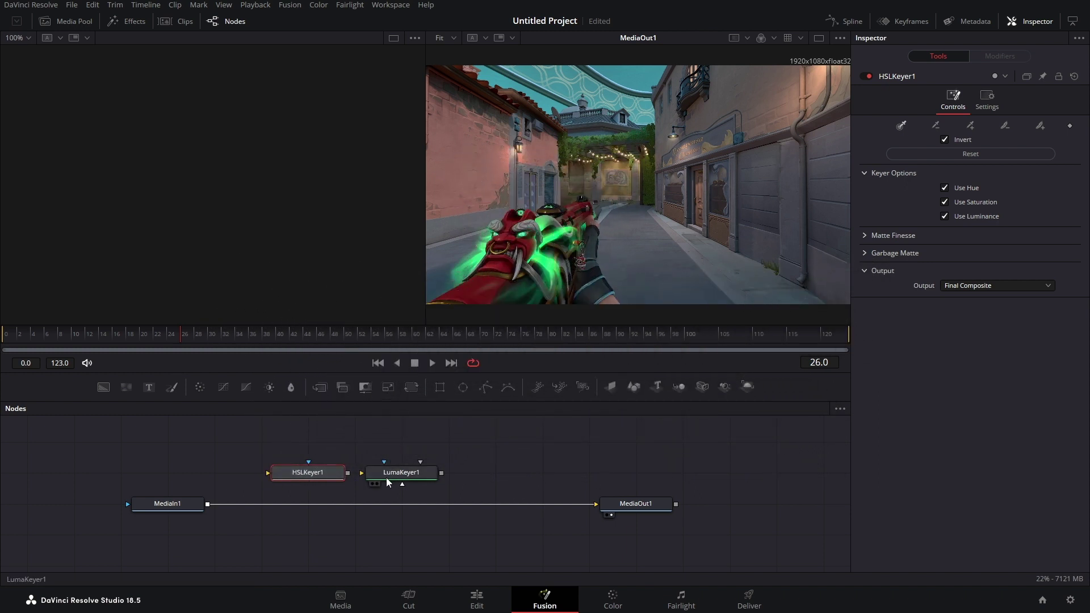
left_click_drag(306, 475, 307, 507)
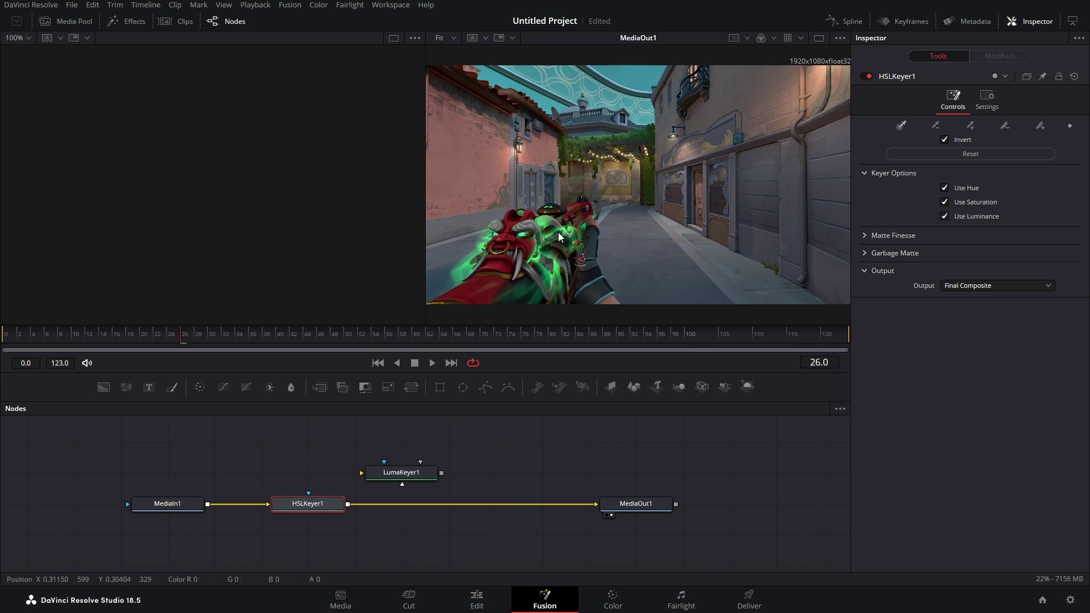
left_click_drag(557, 233, 547, 236)
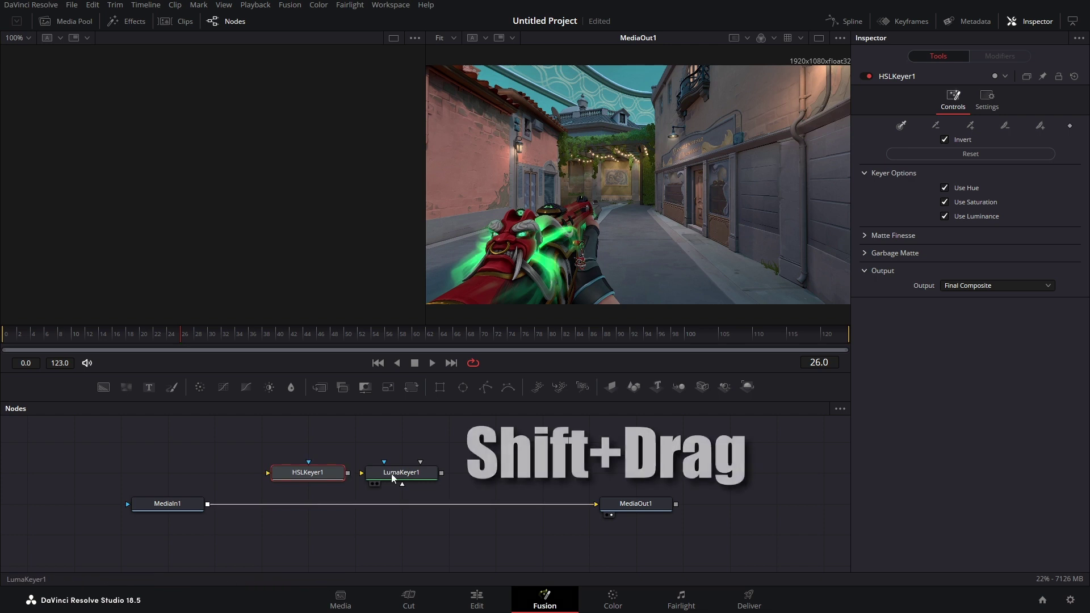
Step: Try the Luma keyer directly between MediaIn1 and MediaOut1, then take it back out of the link
left_click_drag(390, 474, 390, 505)
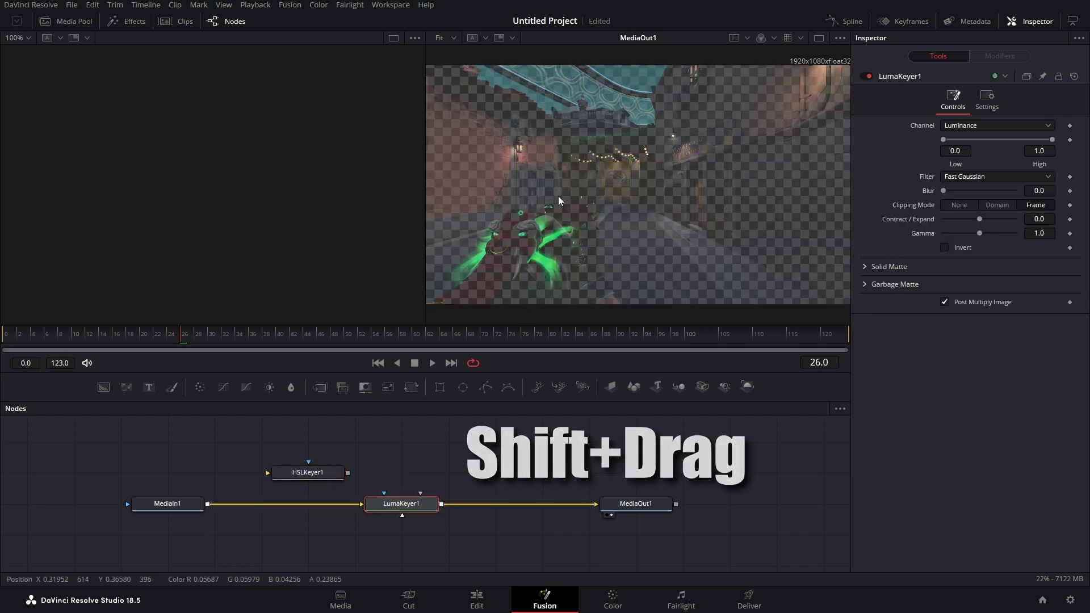
left_click_drag(942, 139, 910, 168)
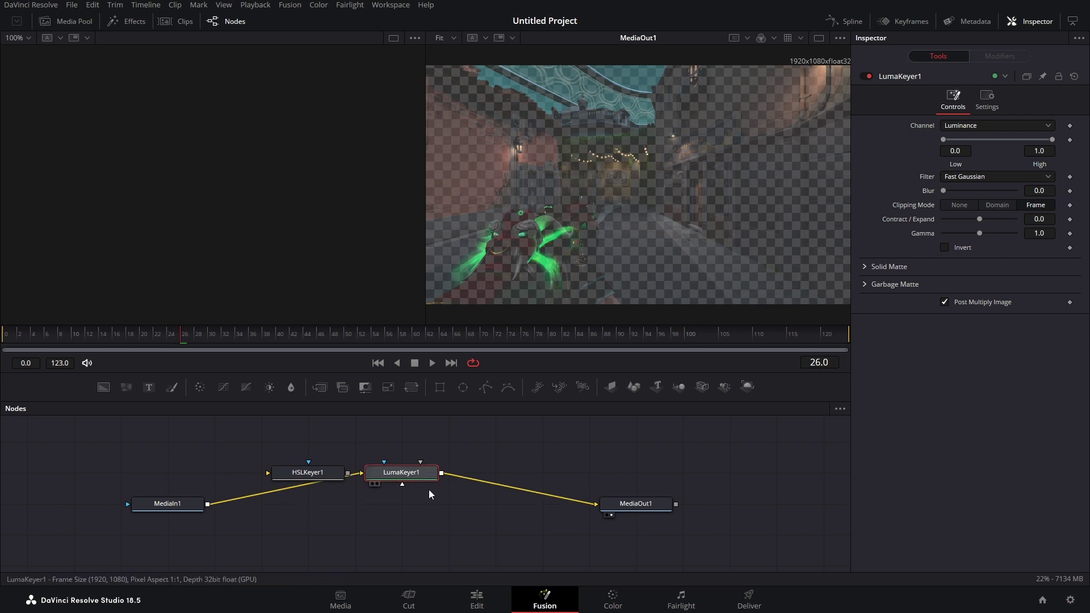
key("ctrl+z")
Step: Add a Glow node between MediaIn1 and MediaOut1 and set its output to Shiny Regions
key("shift+space")
type("lum")
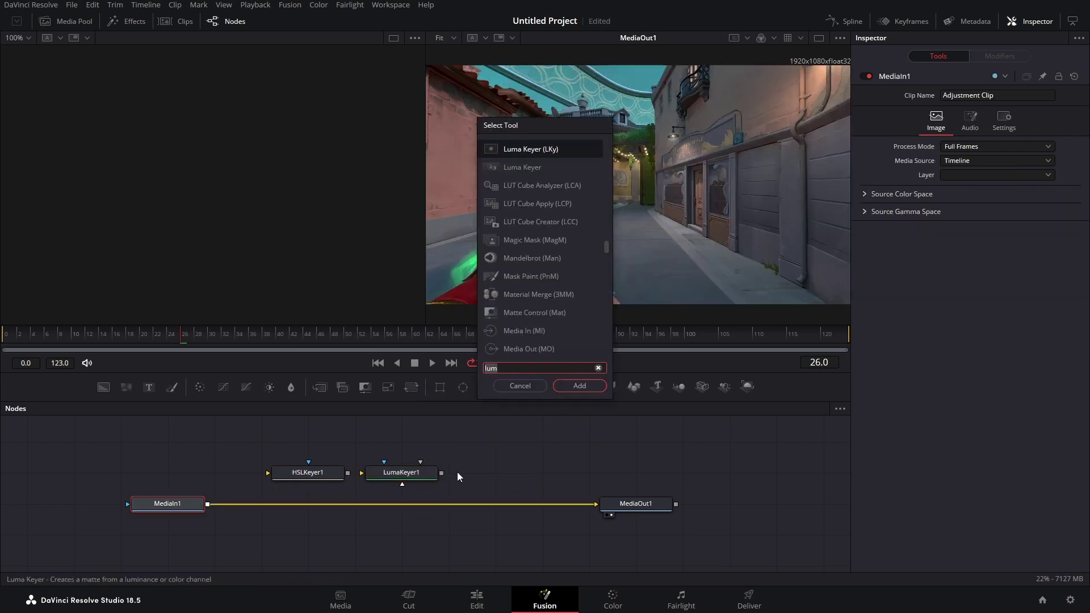
type("glow")
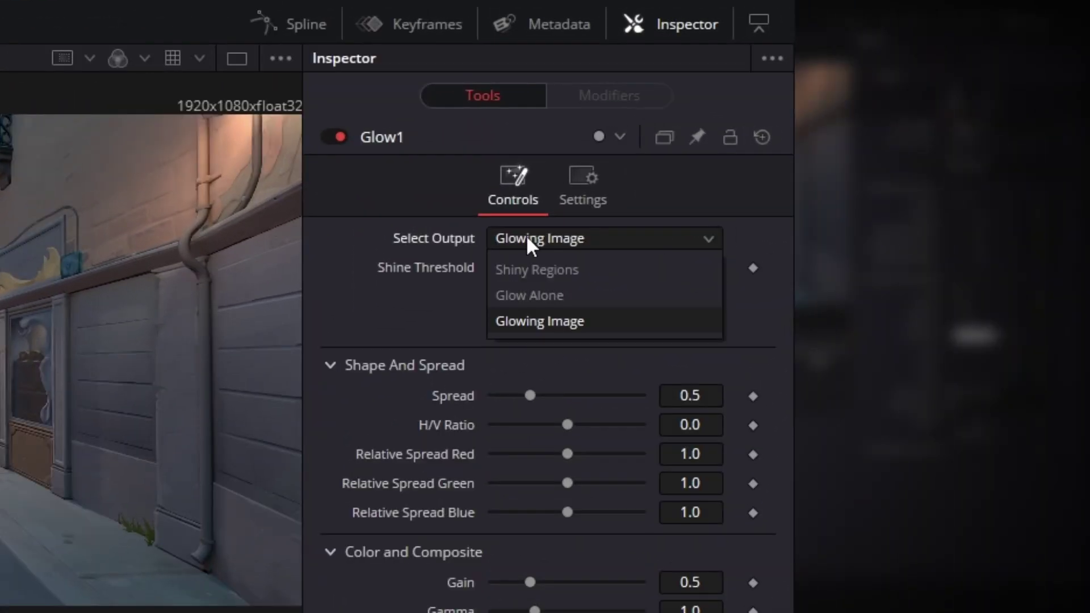
left_click(534, 271)
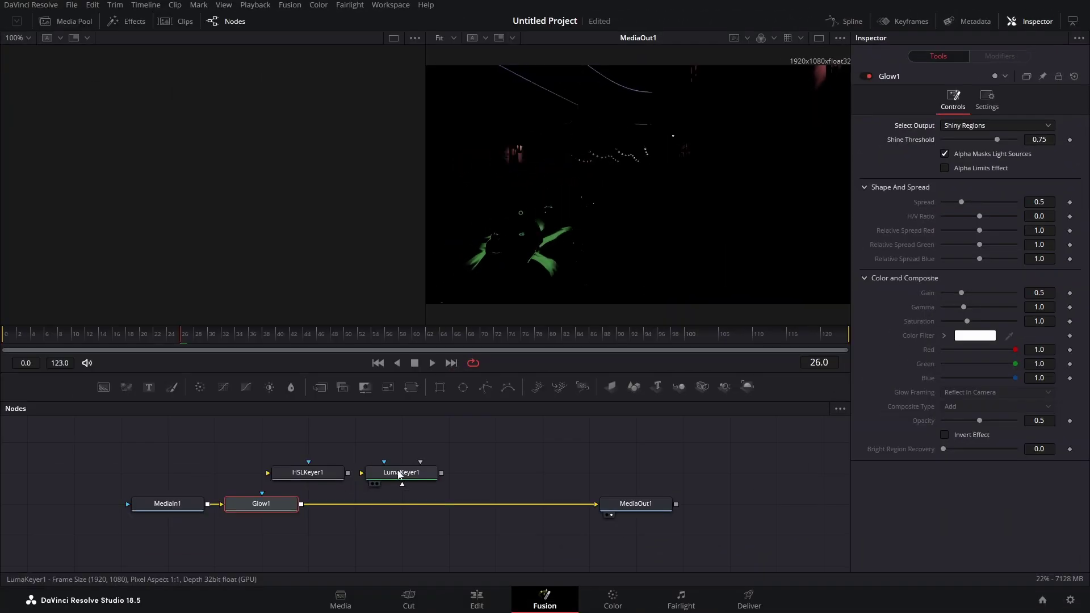
Step: Branch MediaIn1 into the Luma keyer above the Glow node and show the keyer in the first viewer
left_click_drag(400, 474, 264, 443)
left_click_drag(209, 507, 221, 442)
key("1")
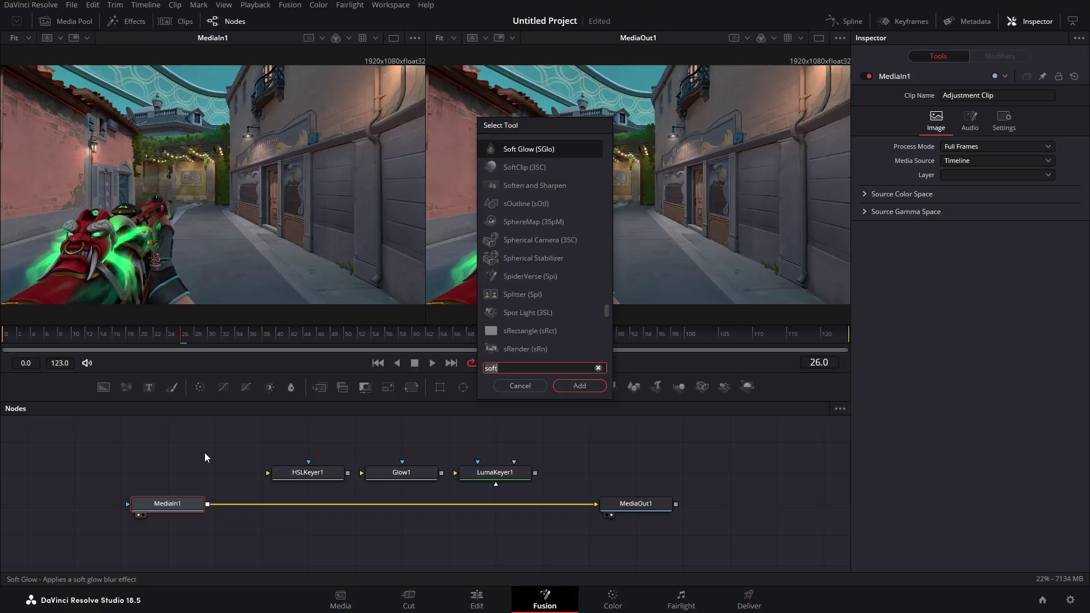
Step: Add a Soft Glow node as an alternative to the existing Glow node
type("soft")
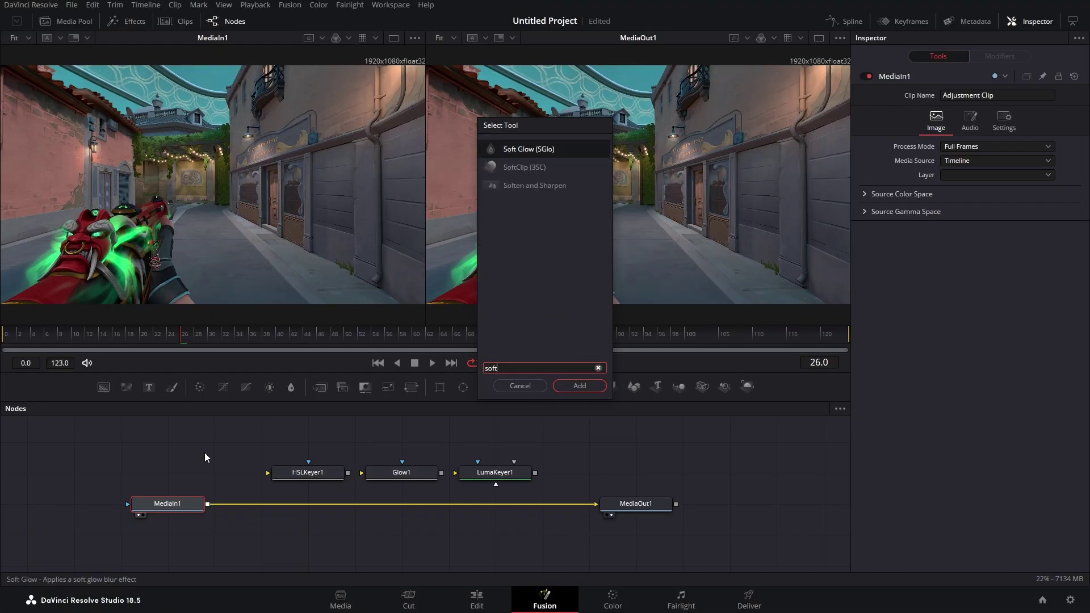
key("Return")
left_click_drag(945, 152, 971, 144)
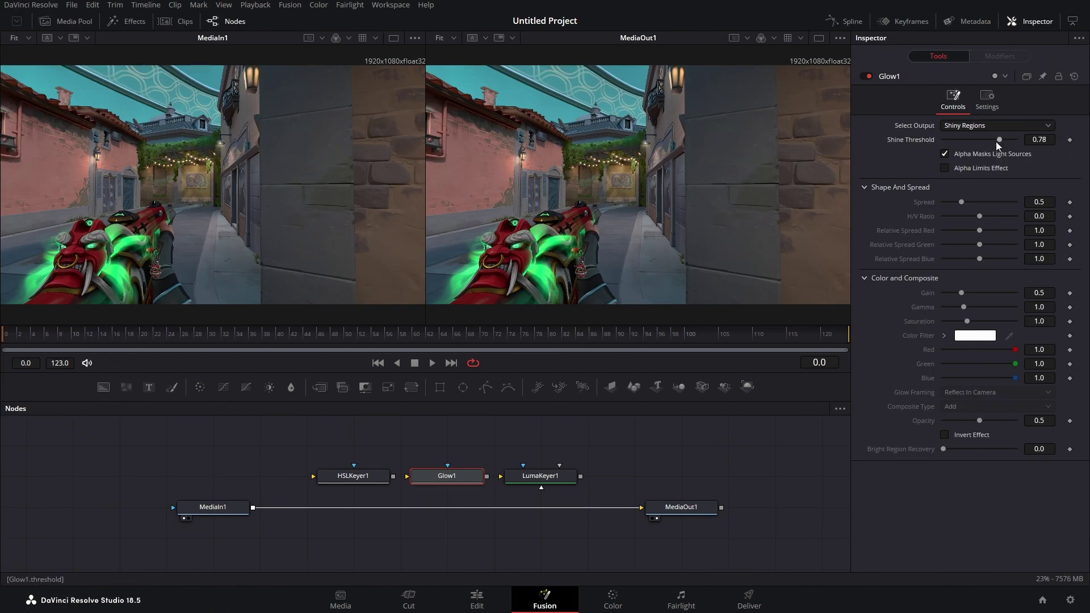
Step: Insert the Glow node between MediaIn1 and MediaOut1 and set its shine threshold to about 0.819
left_click_drag(986, 140, 990, 140)
left_click_drag(448, 482, 448, 514)
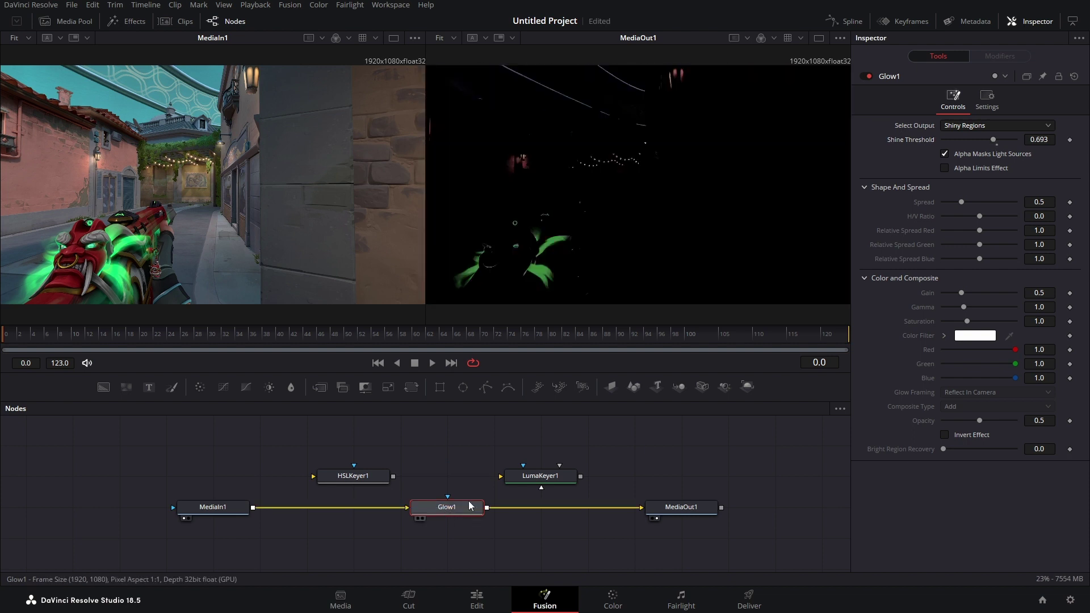
mouse_move(996, 138)
left_mouse_down()
mouse_move(983, 142)
mouse_move(996, 142)
left_mouse_up()
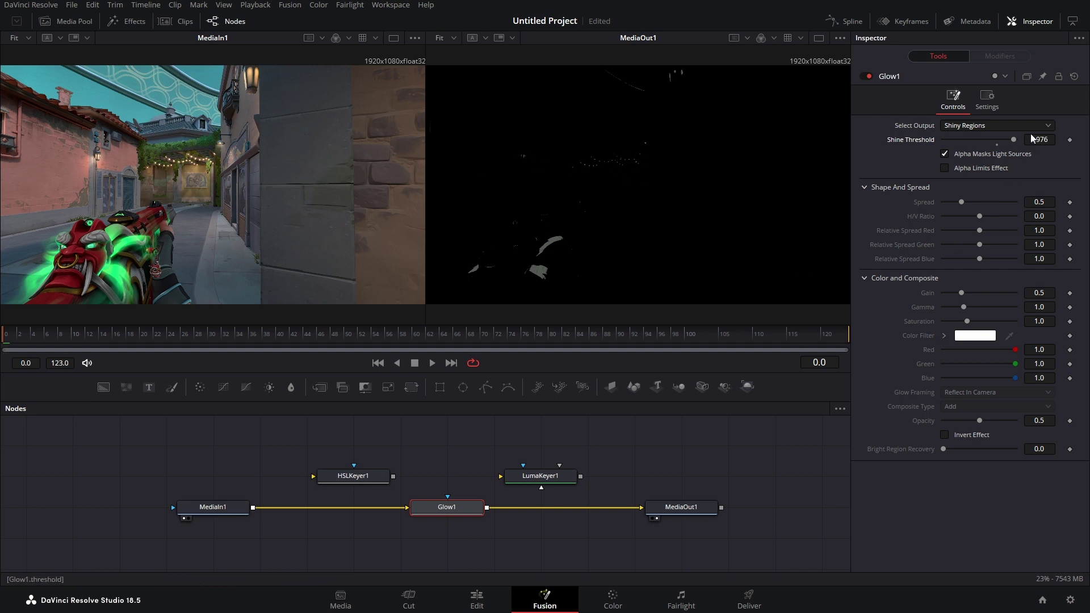
left_click_drag(1013, 139, 1002, 140)
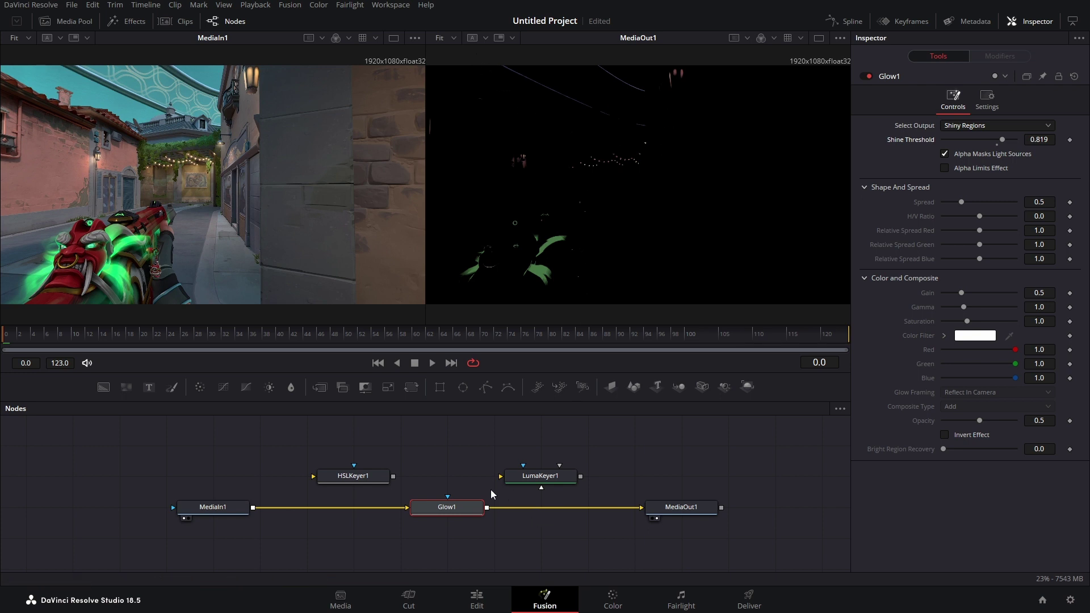
Step: Mask the Glow node with a closed polygon drawn around the wall lantern and the string lights
left_click(485, 387)
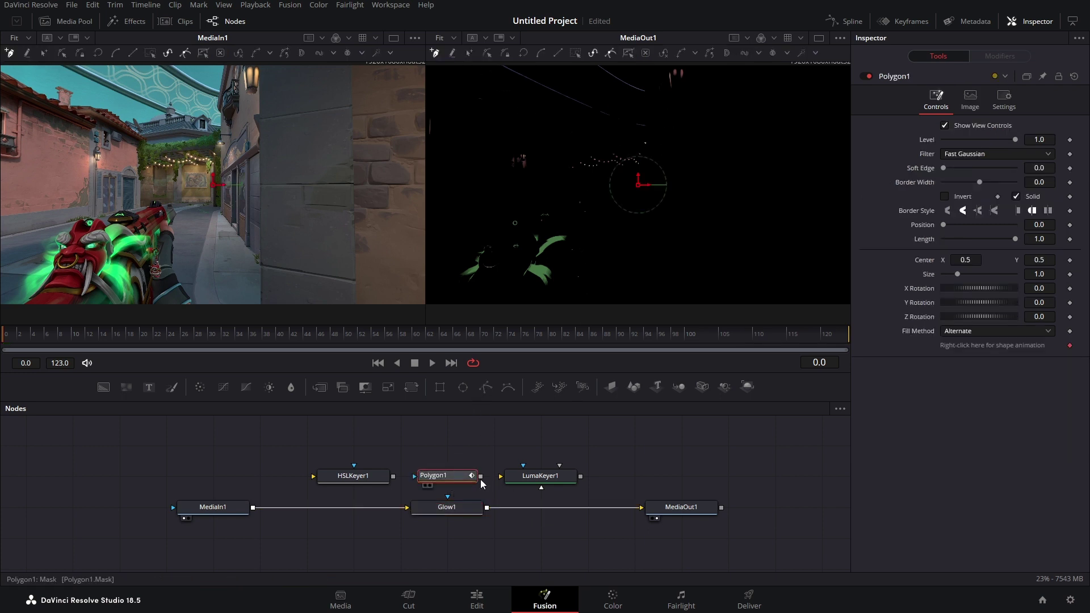
left_click(474, 122)
left_click(564, 146)
left_click(619, 143)
left_click(661, 133)
left_click(672, 160)
left_click(558, 186)
left_click(478, 168)
left_click(474, 122)
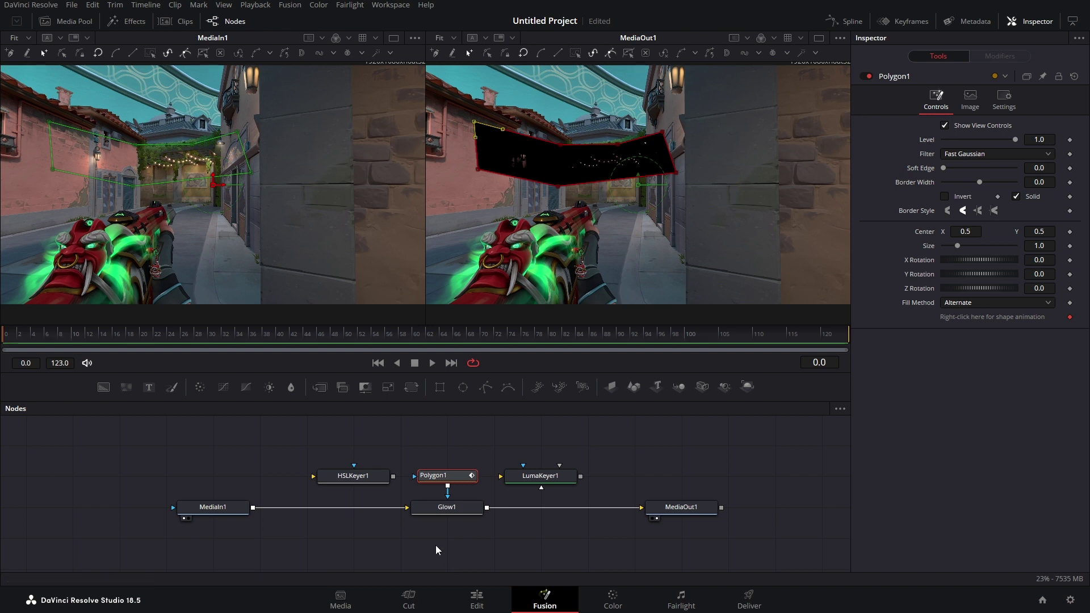
Step: Switch the Glow output to Glowing Image, enable Alpha Limits Effect, and set gain to 2.0 and gamma to 3.0
left_click(442, 508)
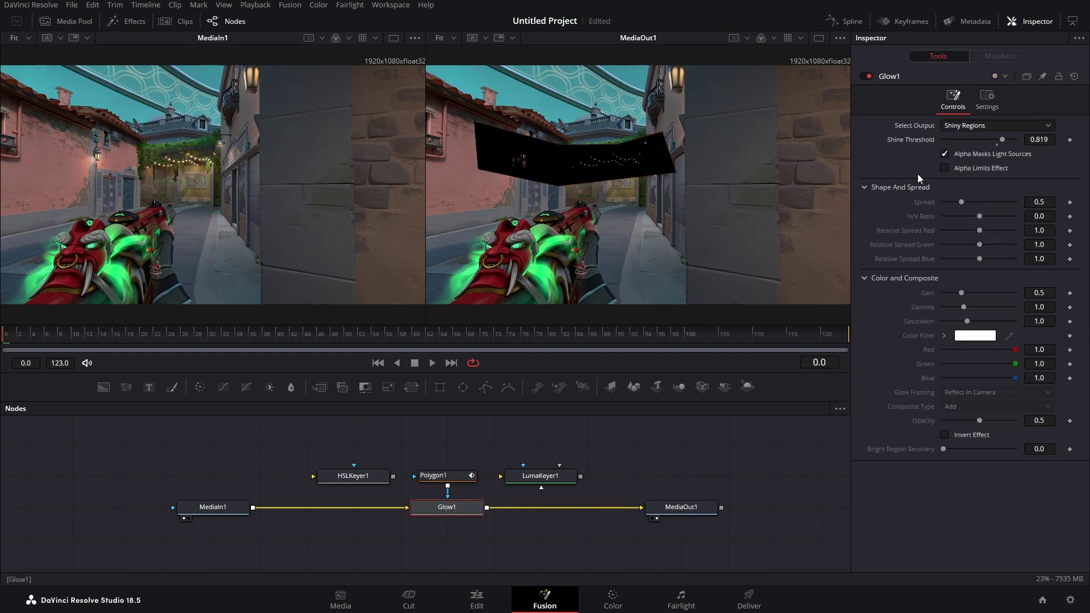
left_click(990, 126)
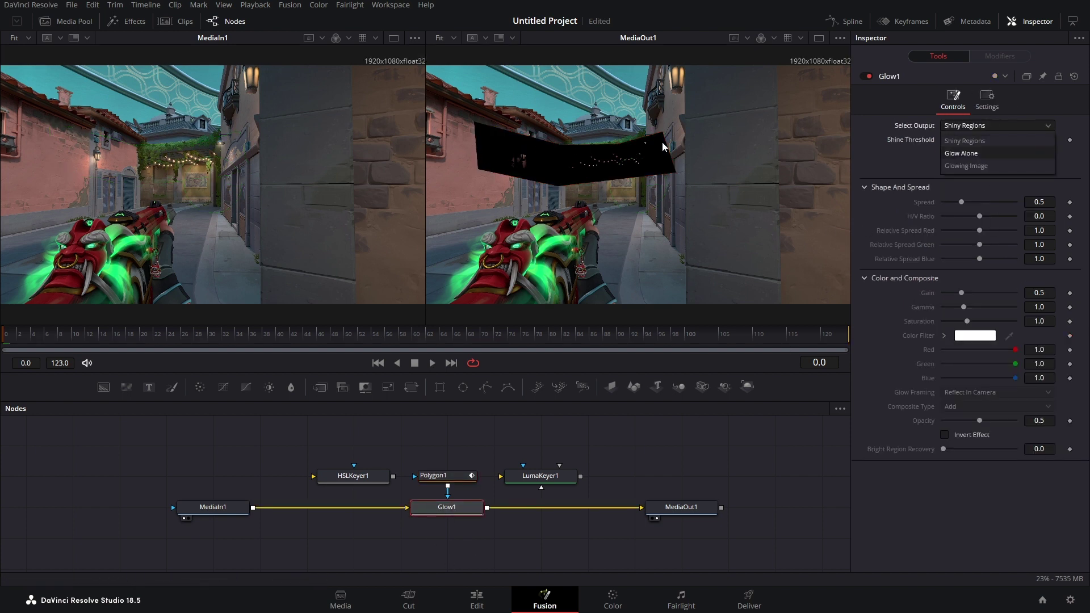
left_click(971, 166)
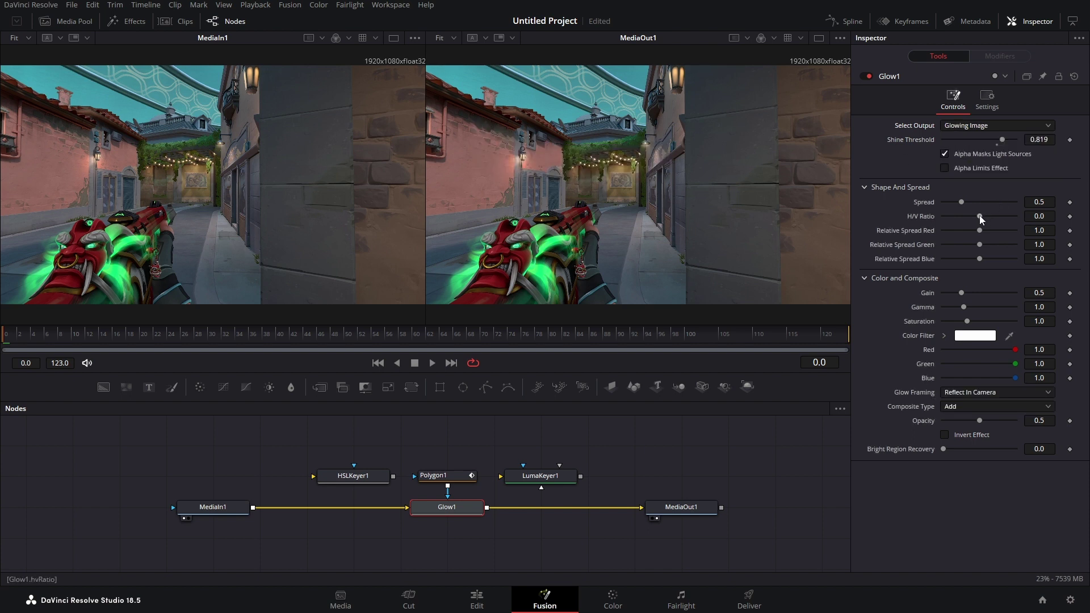
left_click_drag(964, 307, 1016, 307)
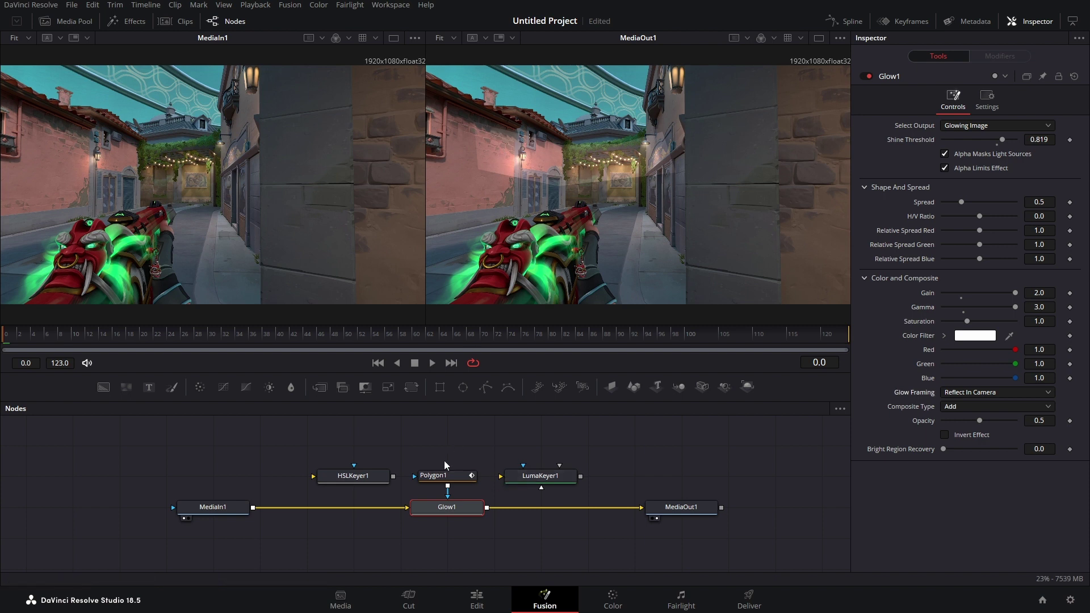
Step: Delete the Polygon and Glow nodes and rearrange the keyers so the Luma keyer sits nearer MediaIn1 than the HSL keyer
left_click_drag(445, 457, 458, 529)
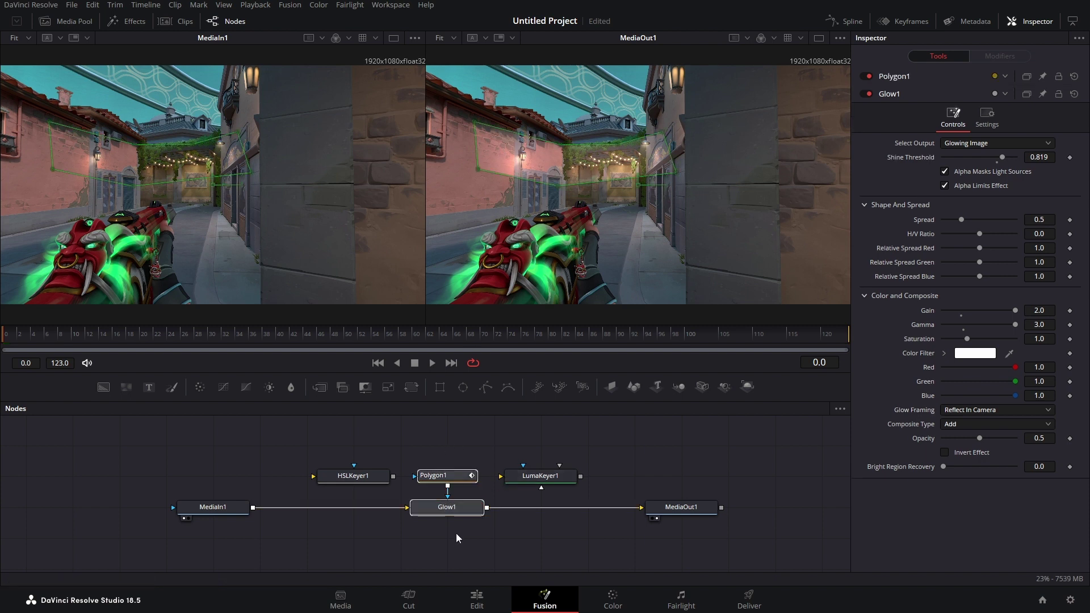
key("Delete")
left_click_drag(485, 481, 455, 480)
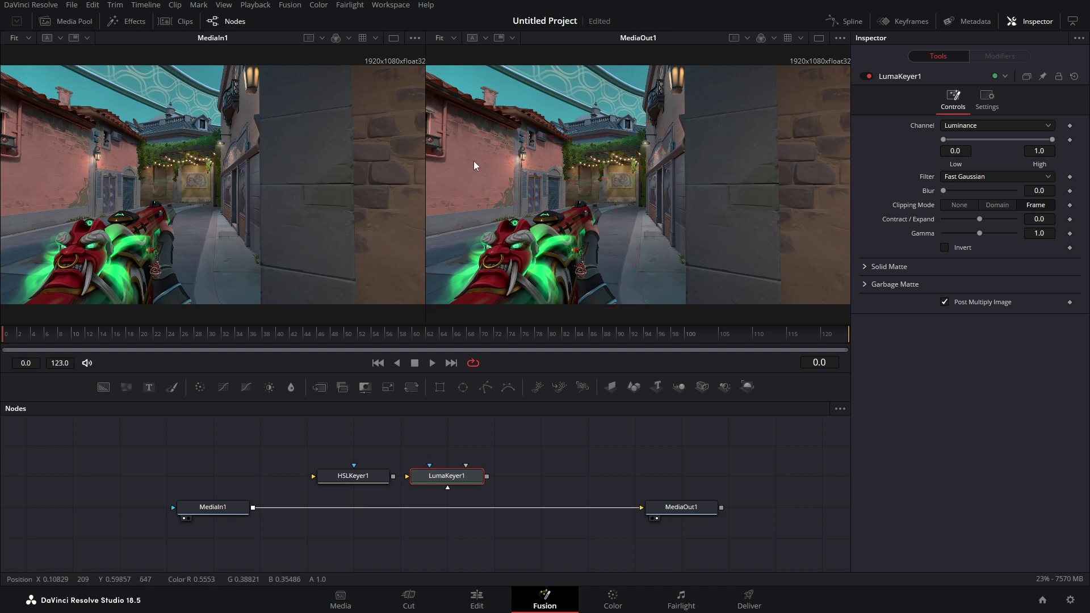
left_click_drag(369, 476, 553, 476)
left_click_drag(456, 482, 362, 484)
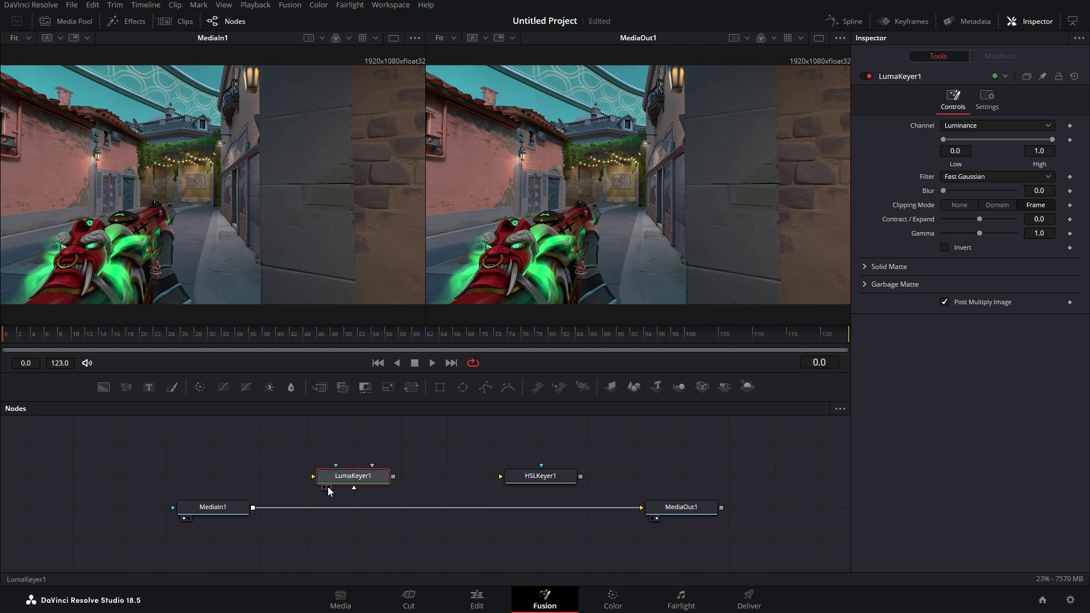
Step: Connect MediaIn1 to the Luma keyer as a separate branch and show the keyer in the first viewer
left_click_drag(348, 476, 353, 514)
key("ctrl+z")
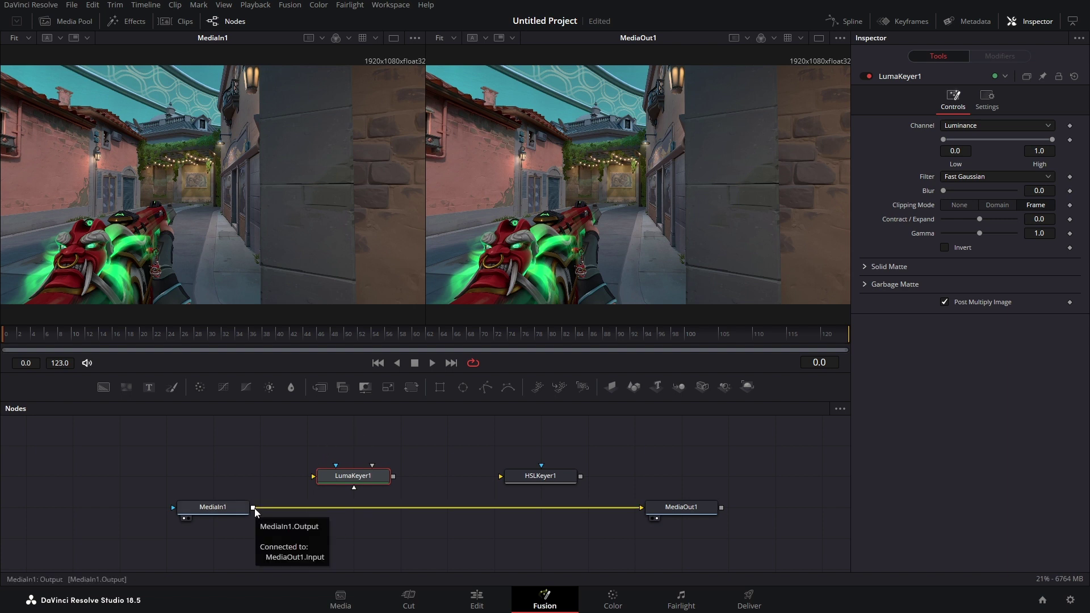
left_click_drag(253, 507, 288, 480)
key("1")
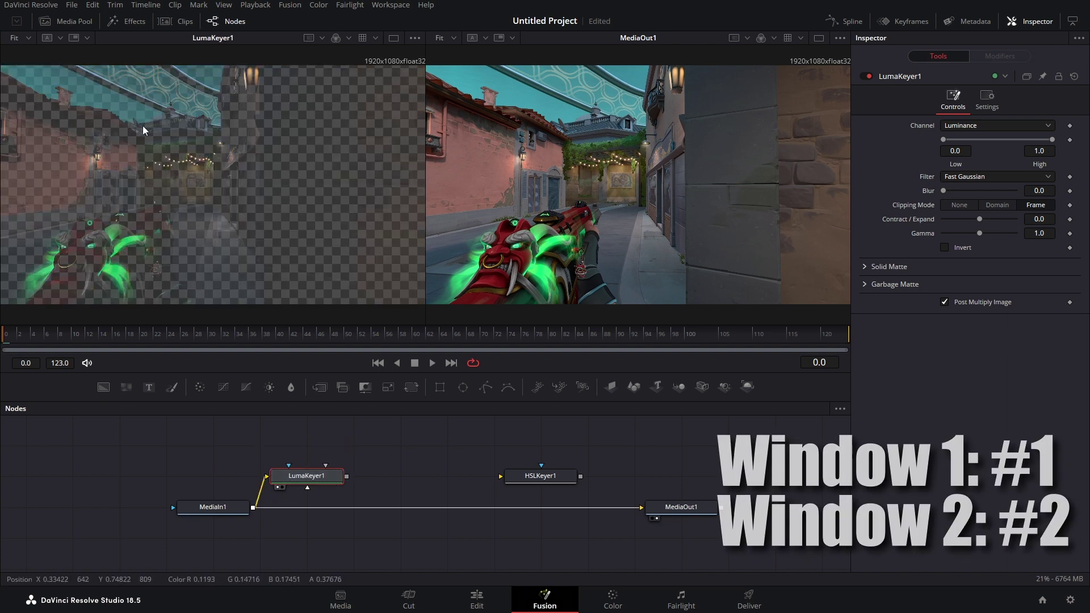
Step: Set the Luma keyer's luminance range to 0.633 low and 0.928 high
left_click_drag(961, 139, 972, 139)
left_click_drag(1045, 139, 999, 139)
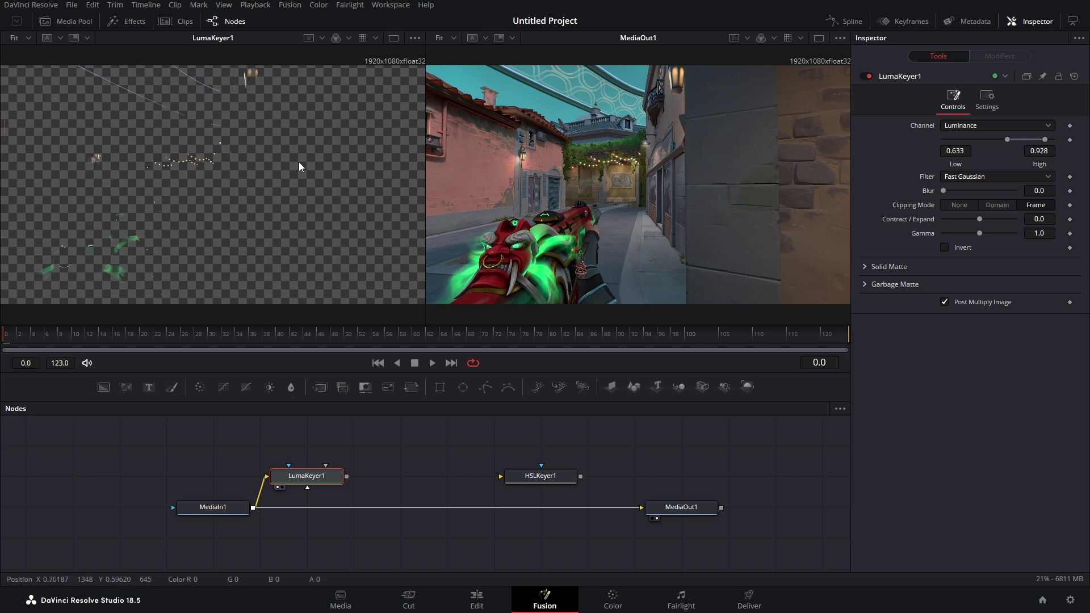
Step: Turn off the checker underlay in the Luma keyer's viewer
right_click(292, 134)
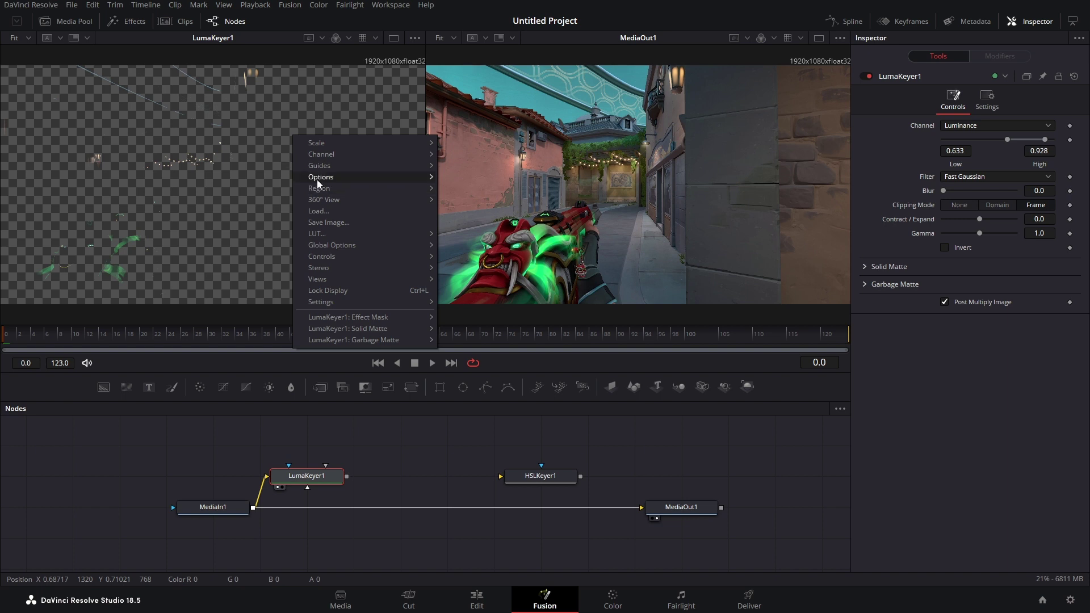
mouse_move(317, 179)
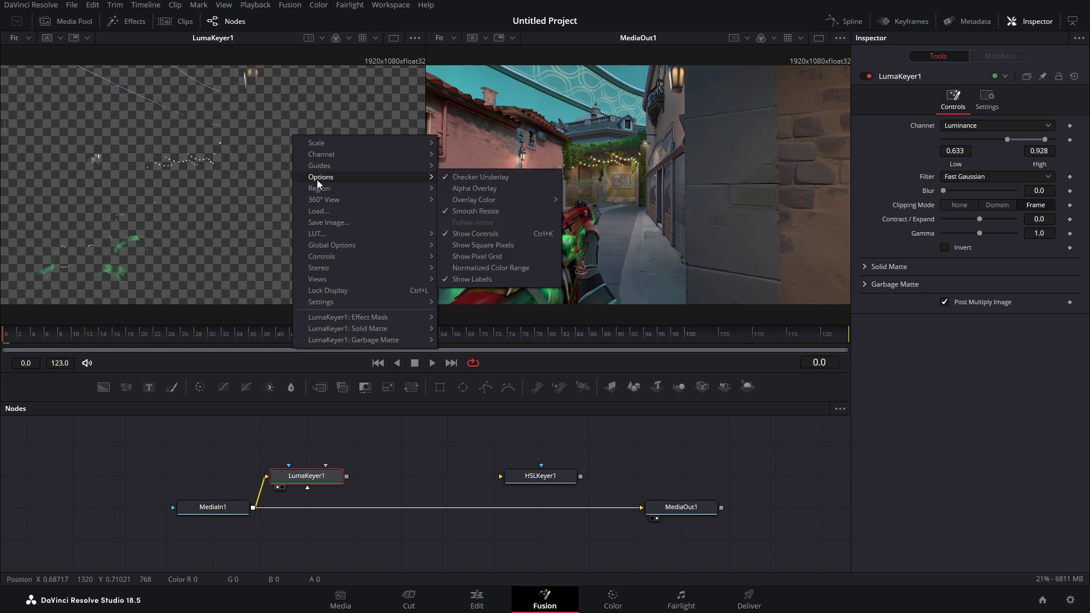
left_click(484, 178)
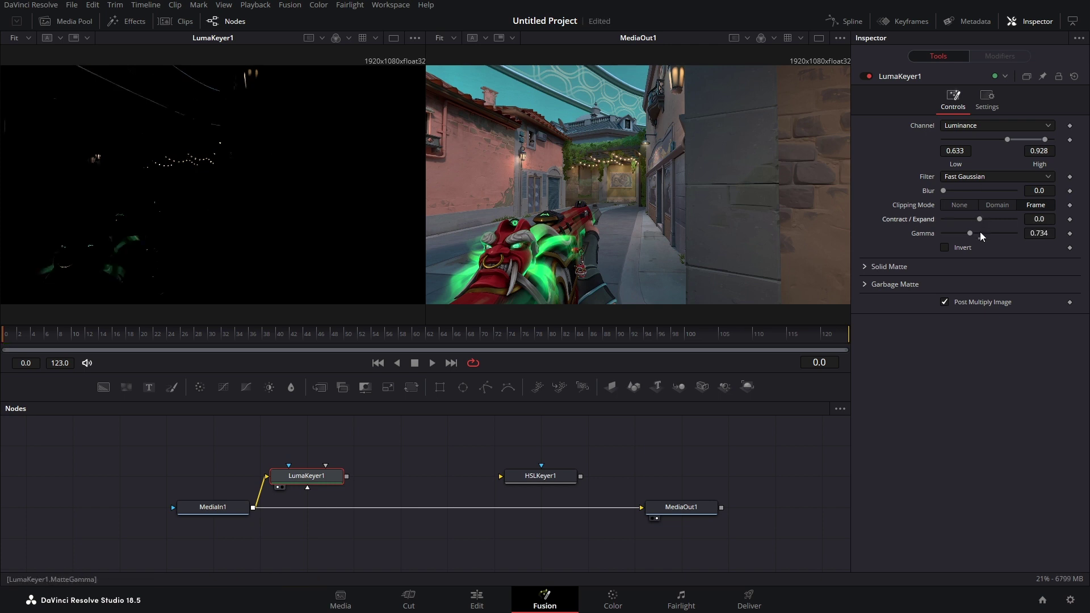
Step: Set the Luma keyer's contract/expand to -0.09, gamma to 0.625, and luminance range to 0.272 low and 0.783 high
left_click_drag(979, 234, 970, 233)
left_click_drag(979, 219, 976, 219)
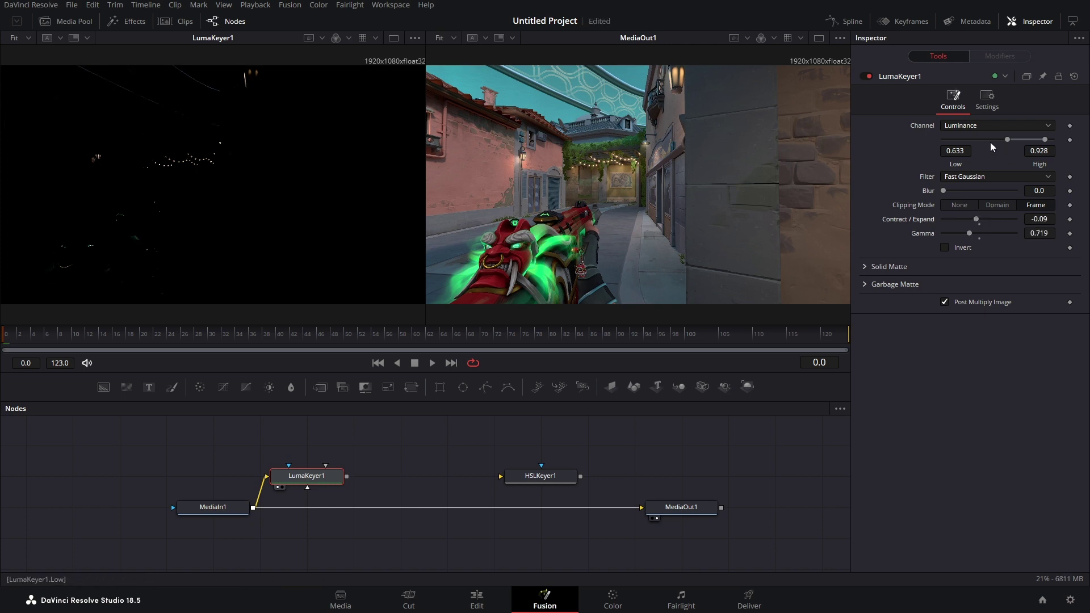
left_click_drag(969, 234, 965, 232)
left_click_drag(1045, 139, 1040, 139)
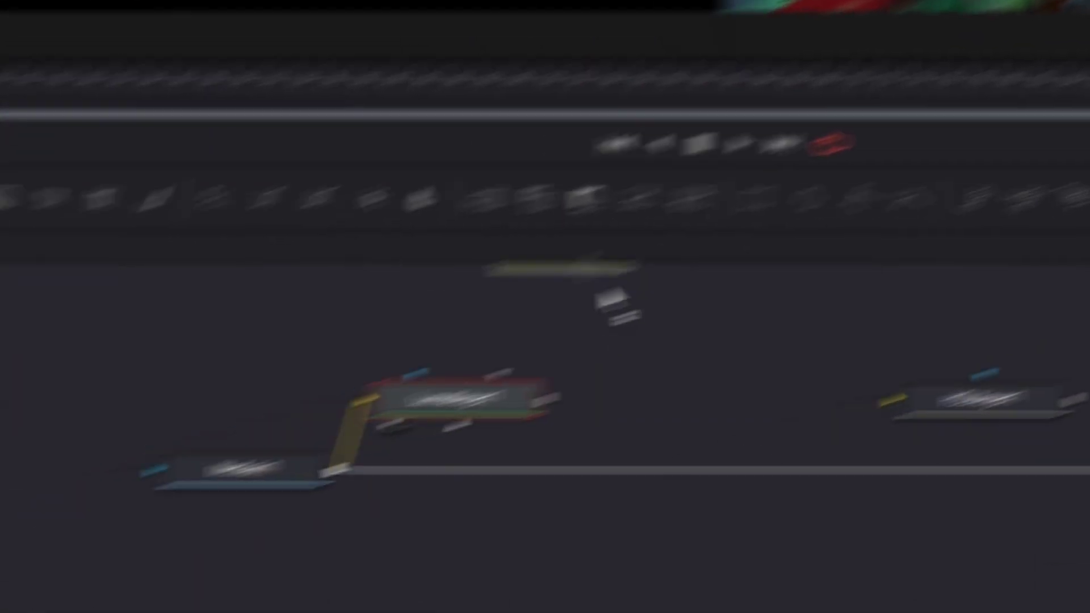
Step: Add a Polygon node and connect it to the Luma keyer's garbage matte input
left_click_drag(538, 331, 511, 395)
left_click_drag(590, 358, 587, 351)
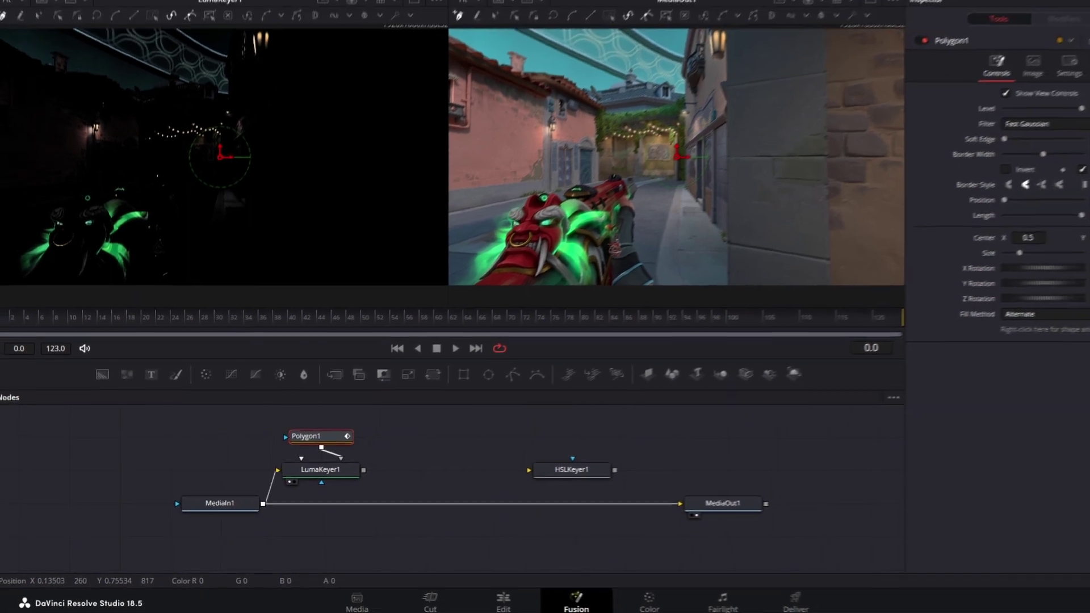
left_click_drag(124, 137, 214, 168)
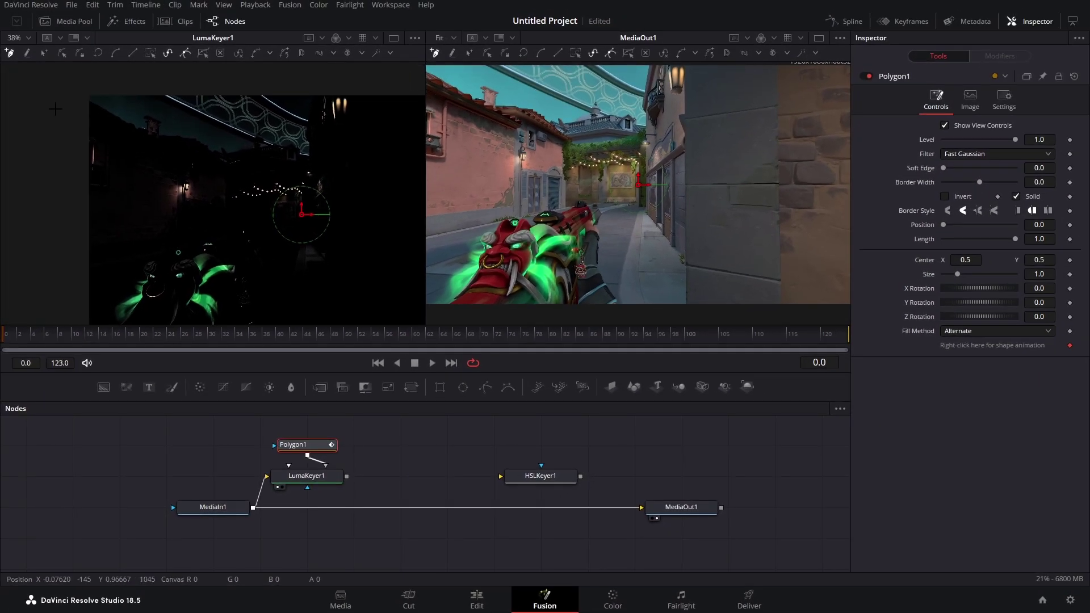
Step: Draw a closed polygon around the wall lamps and string lights above the weapon, and invert the mask
left_click(133, 149)
left_click(190, 156)
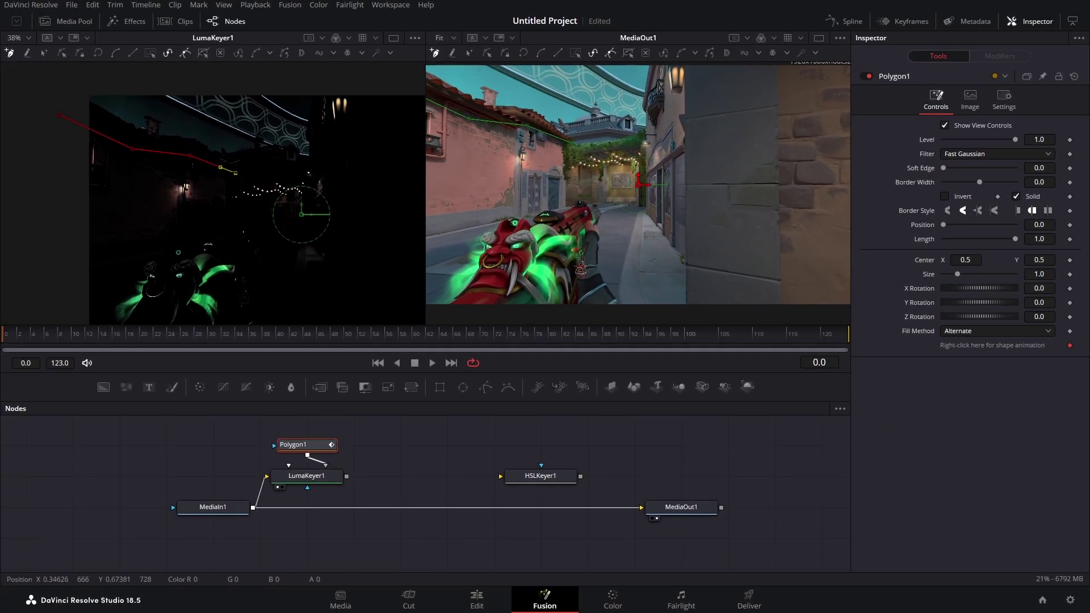
left_click(315, 87)
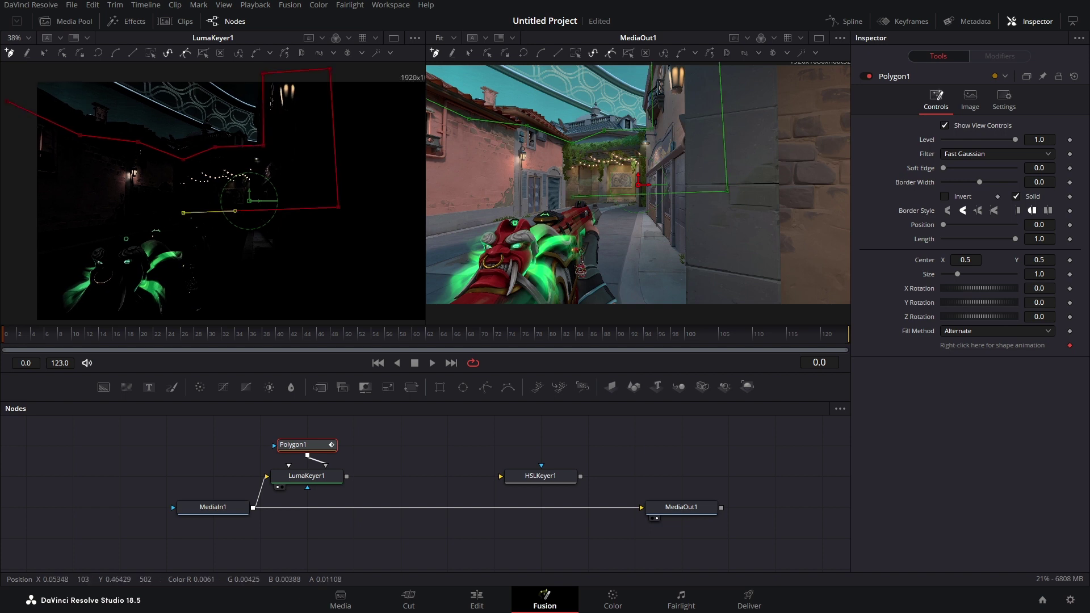
left_click(55, 211)
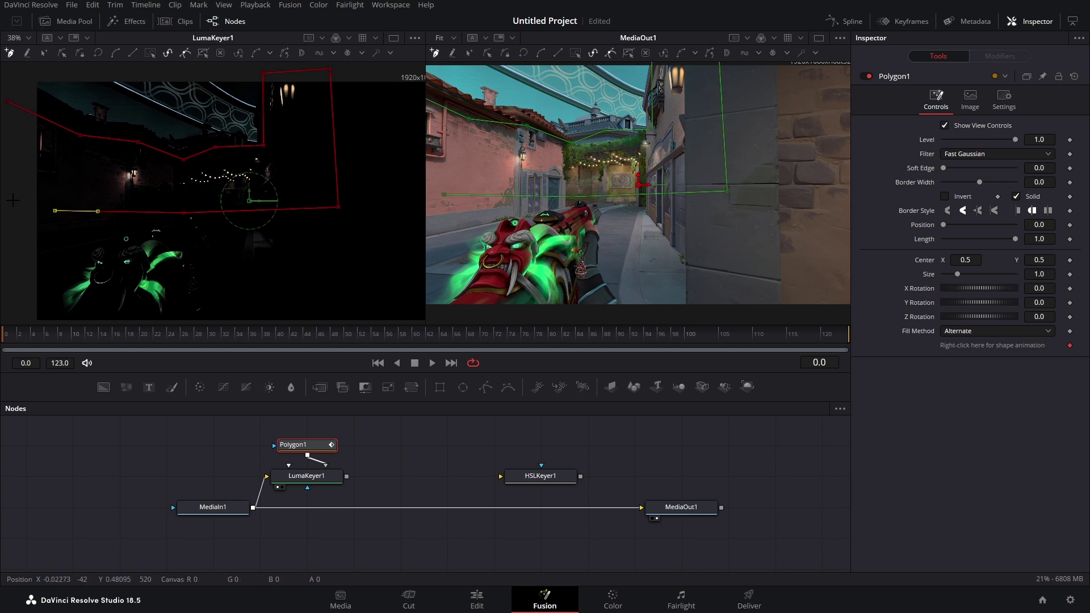
left_click(7, 104)
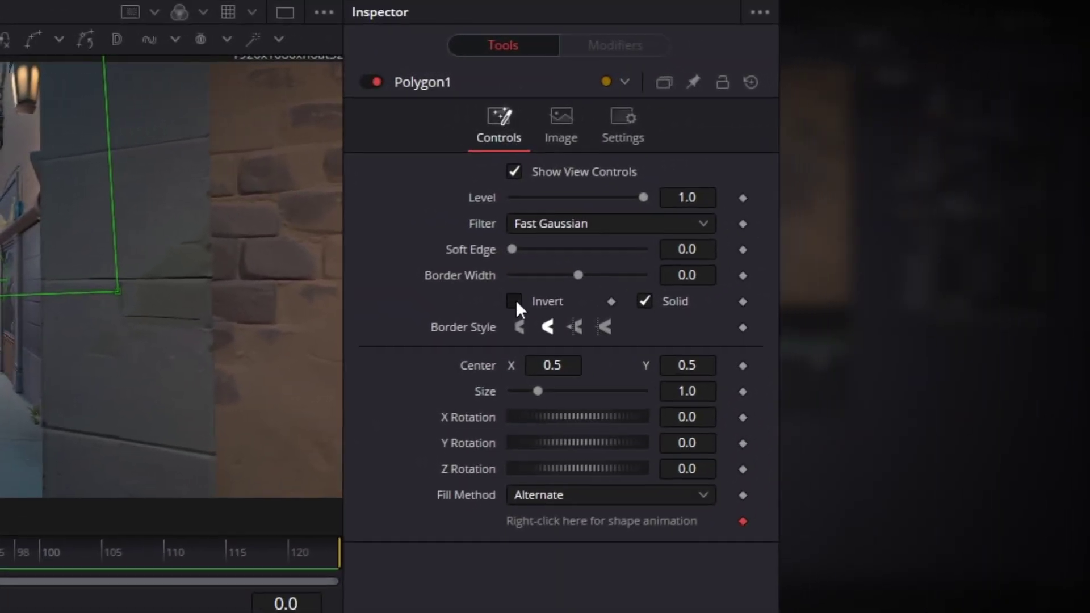
left_click(515, 299)
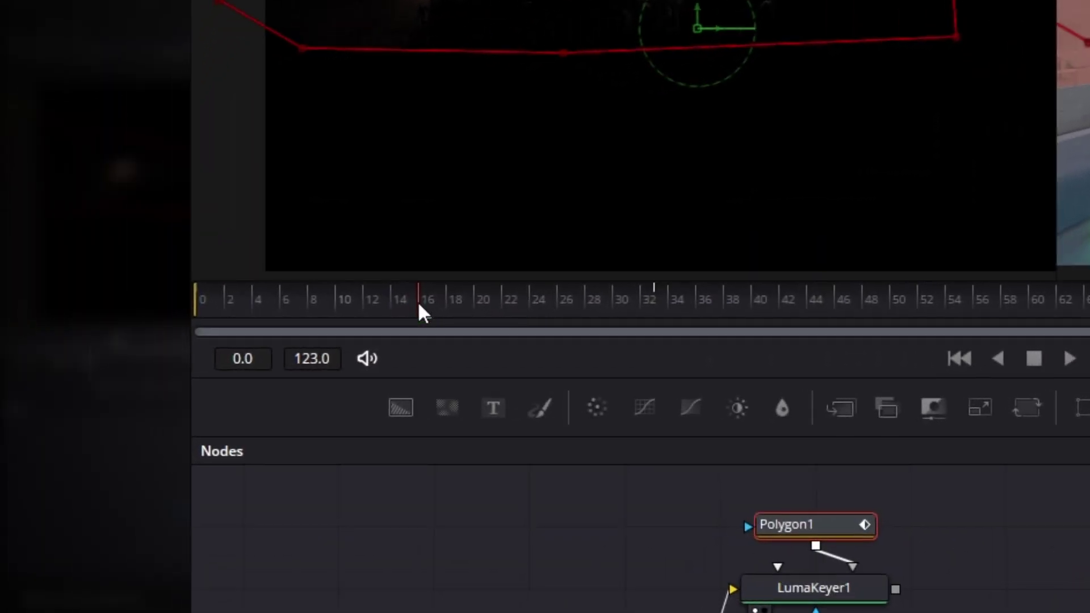
Step: Keyframe the polygon at frames 25 and 8 so its corner points follow the moving wall edge
left_click(547, 288)
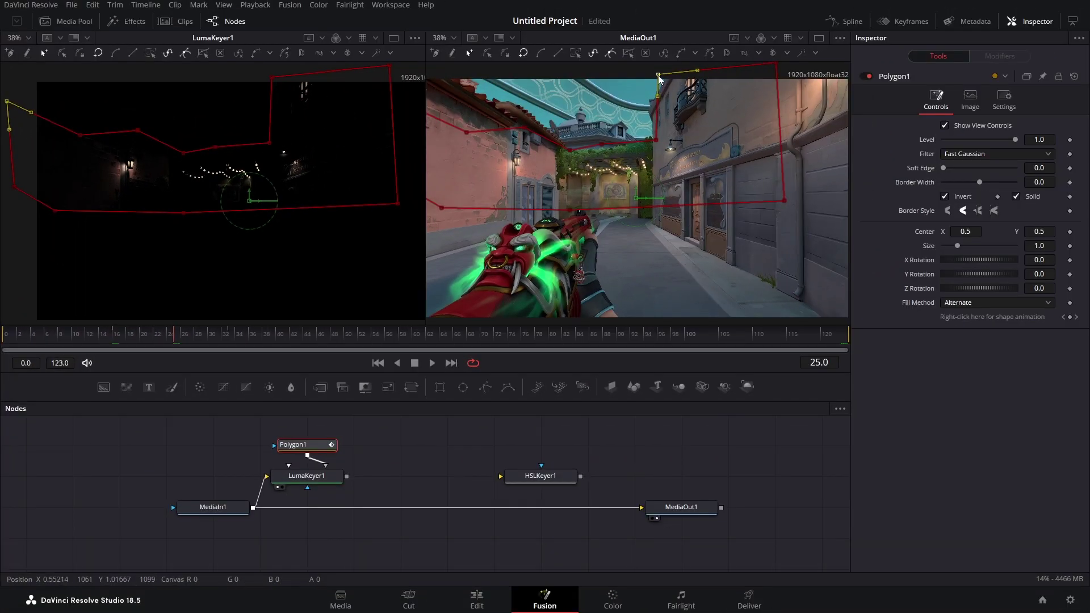
left_click_drag(658, 75, 662, 84)
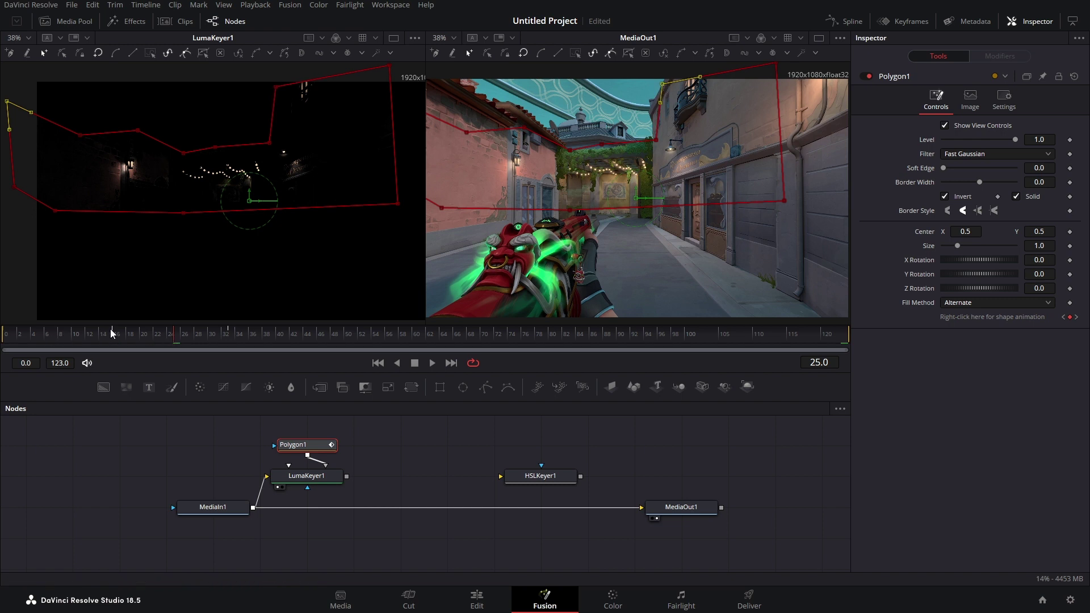
left_click(60, 334)
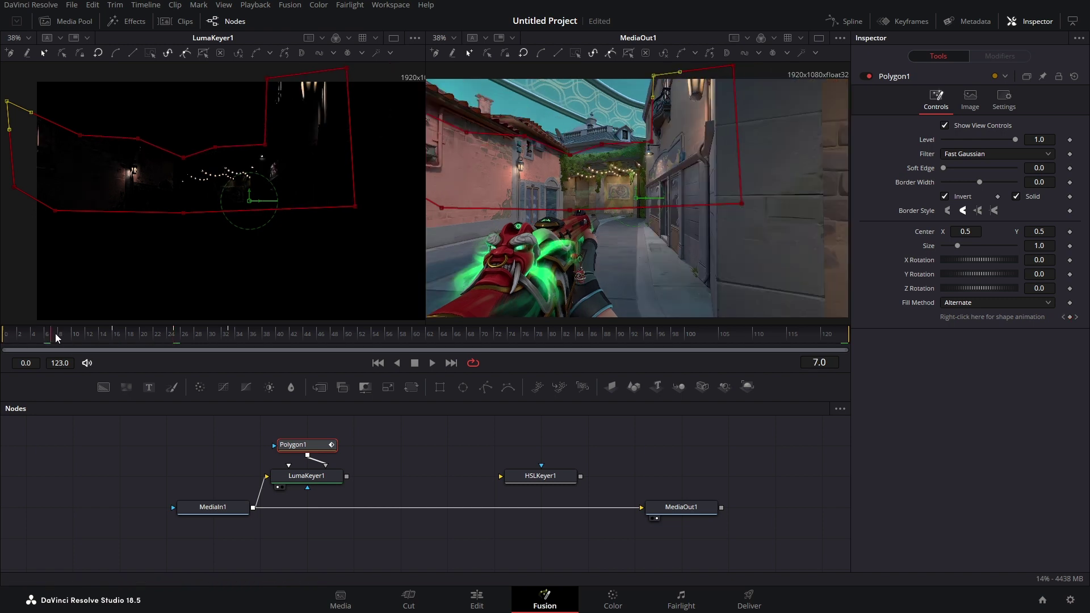
left_click_drag(652, 143, 649, 141)
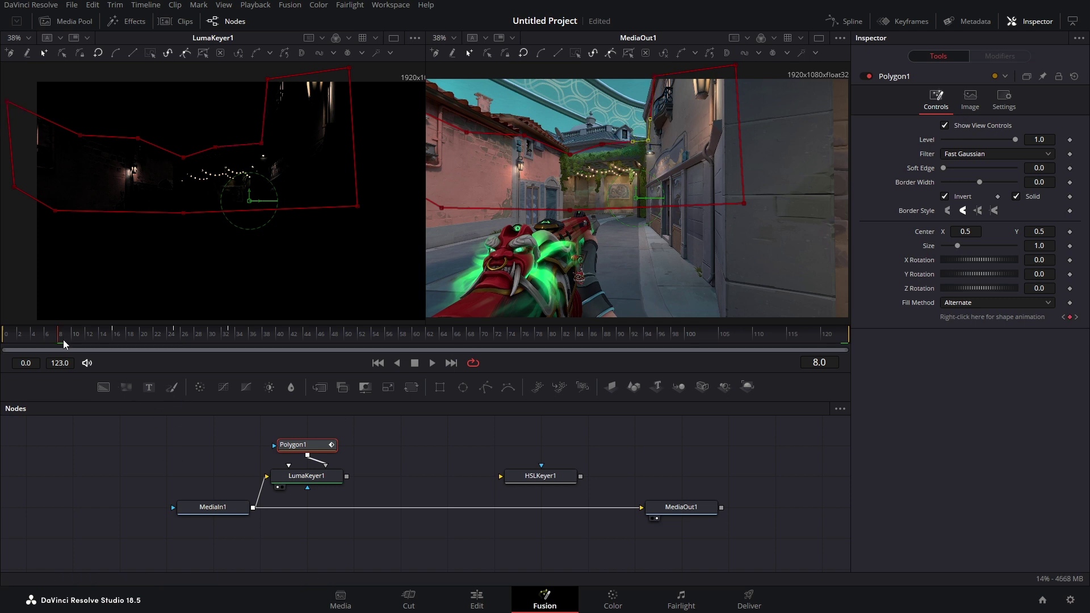
left_click_drag(63, 341, 186, 342)
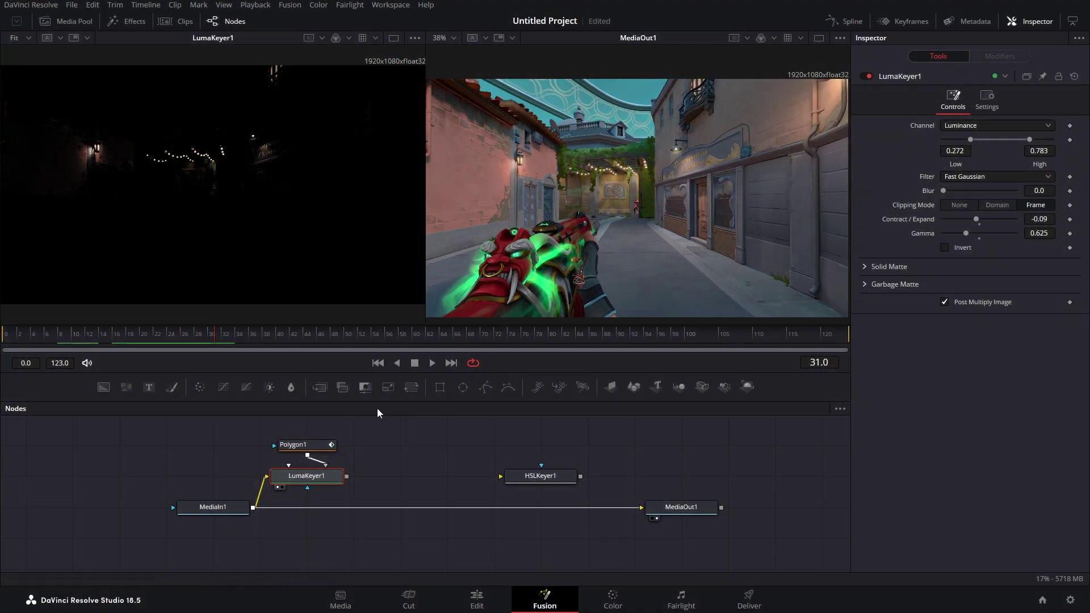
Step: Add a Soft Glow node after the Luma keyer and show it in the first viewer
key("shift+space")
type("glow")
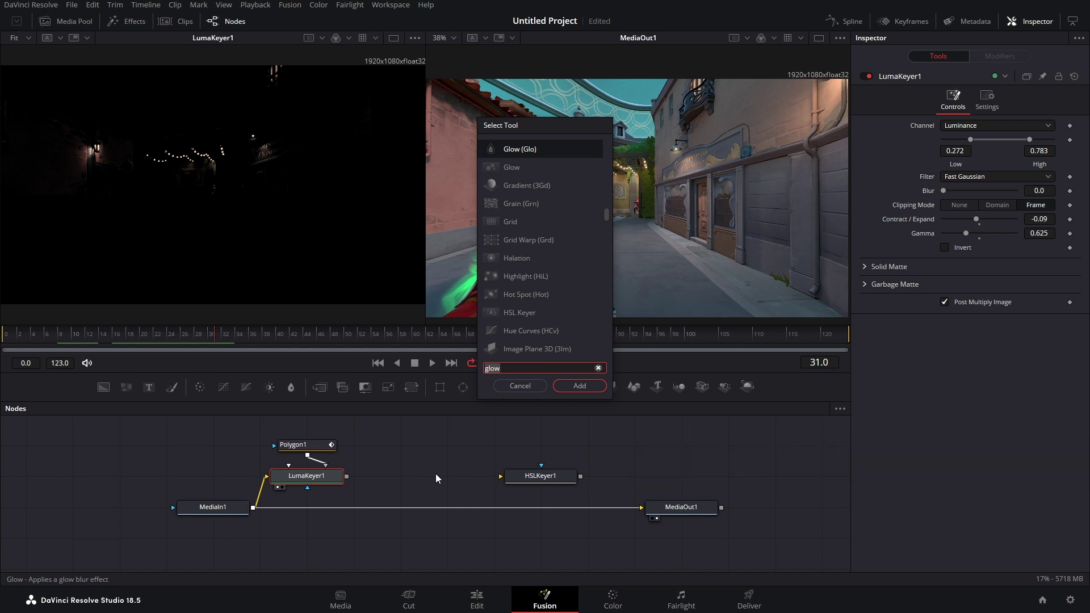
left_click(524, 257)
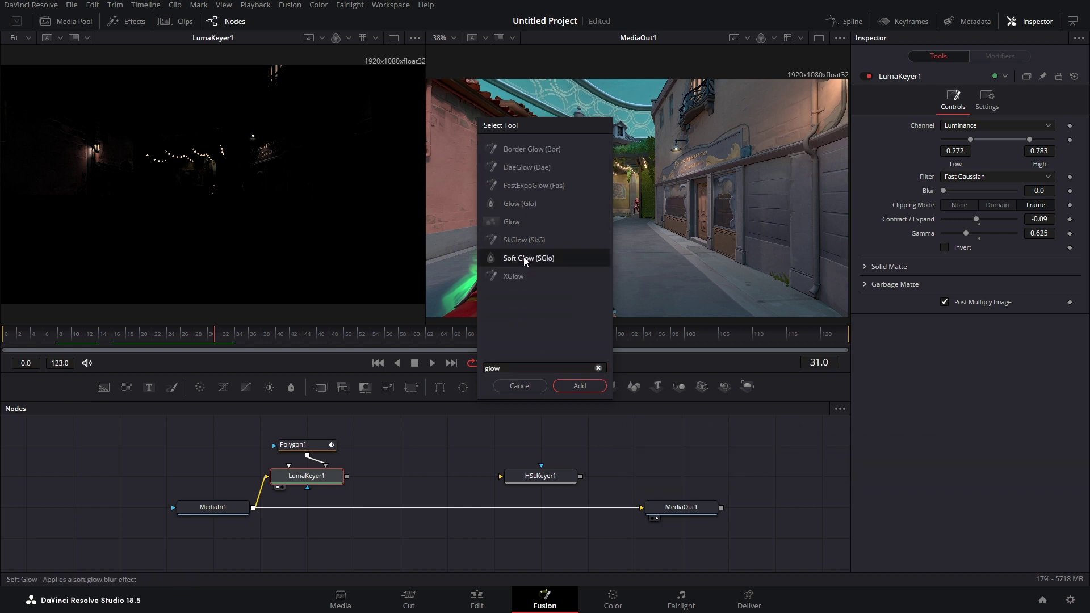
left_click(582, 385)
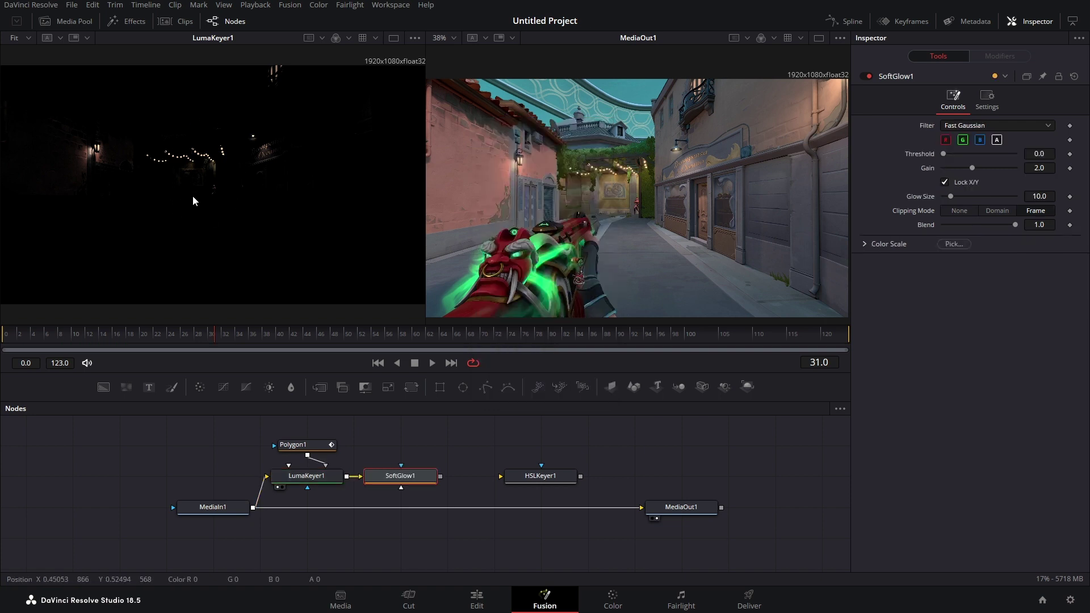
left_click(320, 483)
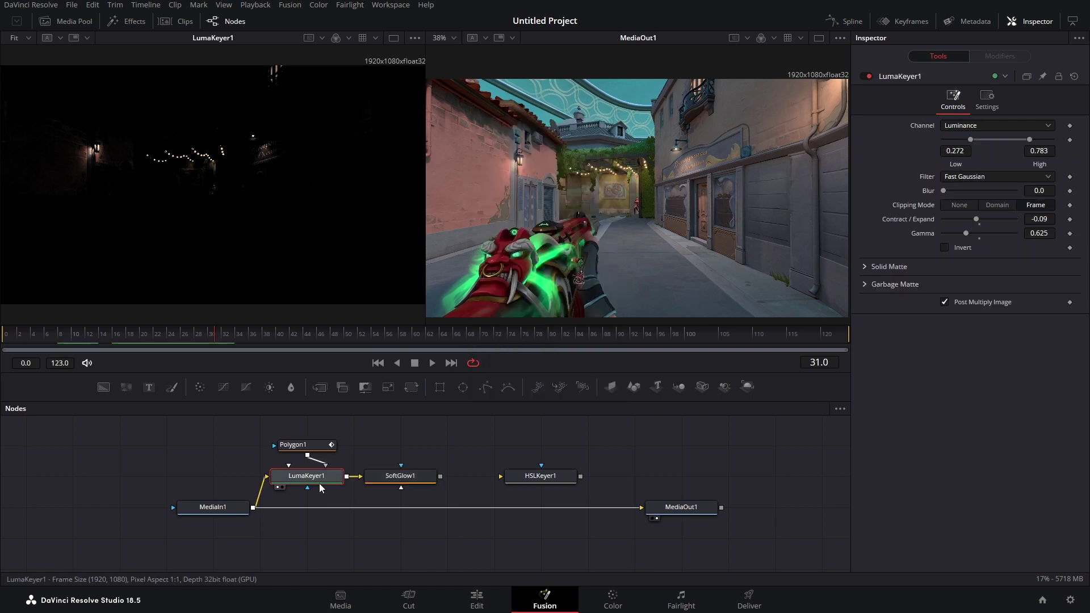
left_click(396, 483)
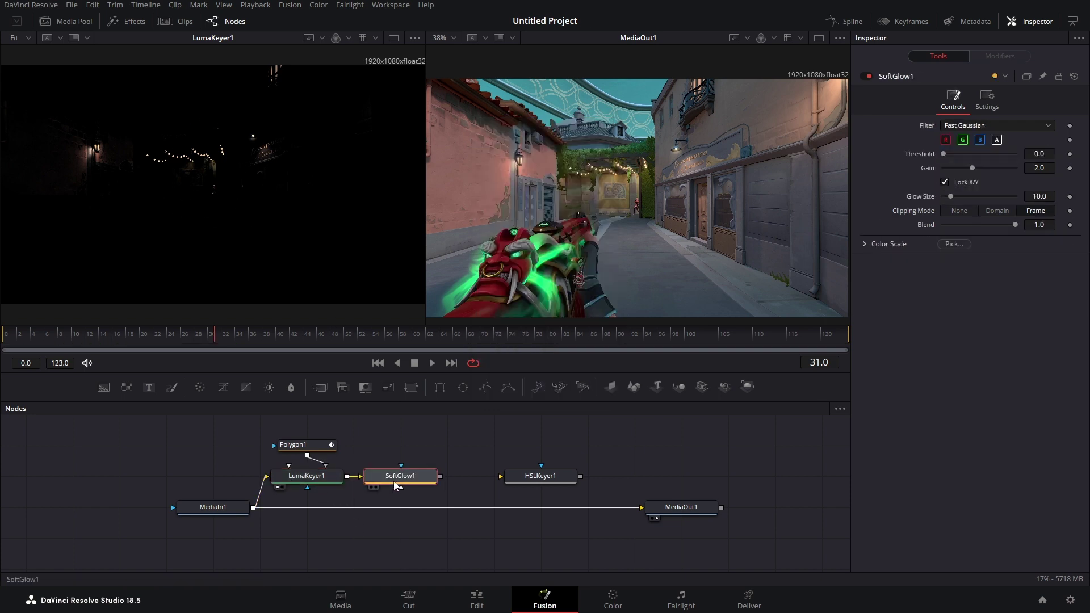
key("1")
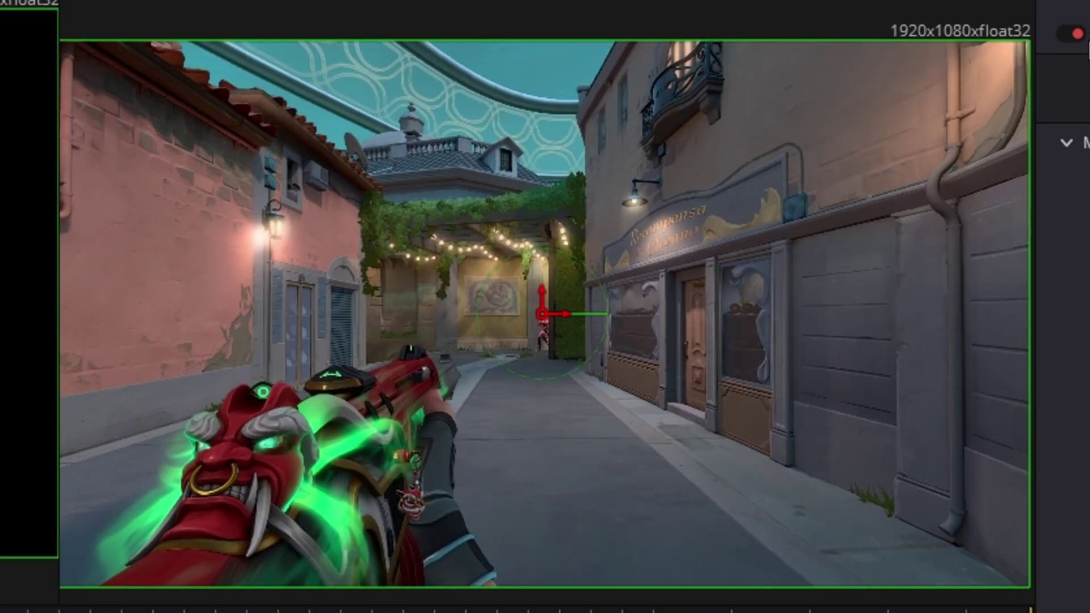
Step: Compare the footage with Merge1 disabled and enabled, leaving the merge enabled
left_click(1082, 35)
left_click(1077, 34)
left_click(1077, 35)
left_click(1077, 34)
left_click(1077, 35)
left_click(1077, 35)
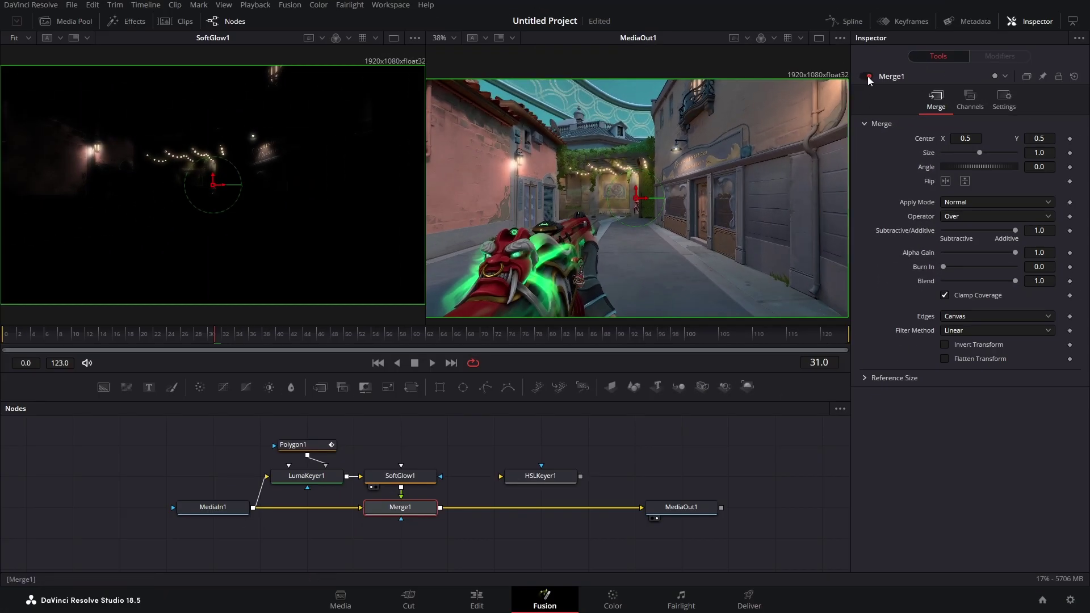
left_click(867, 76)
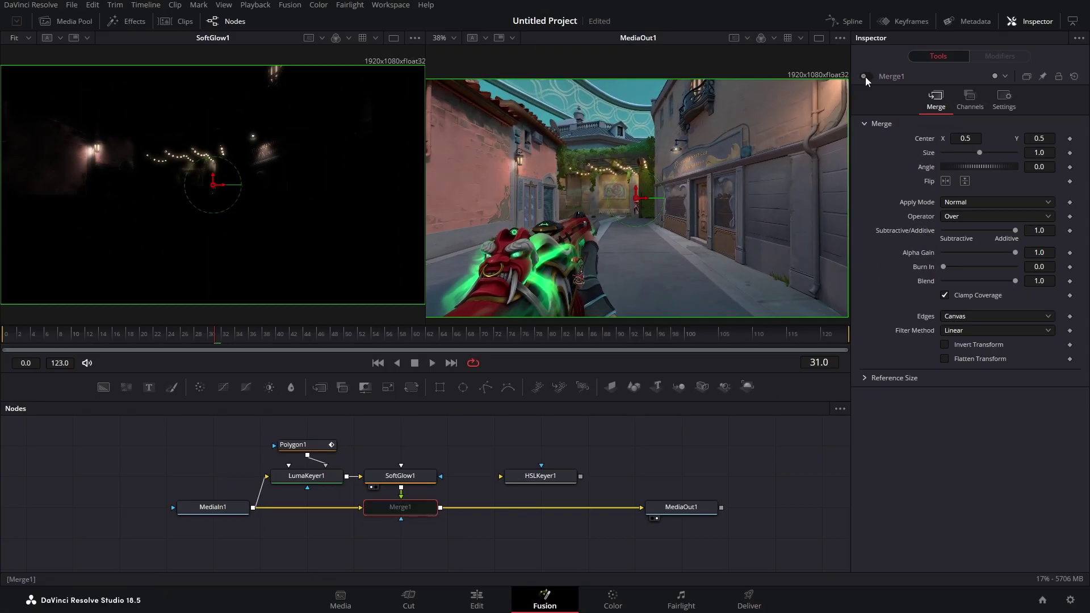
left_click(867, 77)
left_click(867, 76)
left_click(868, 76)
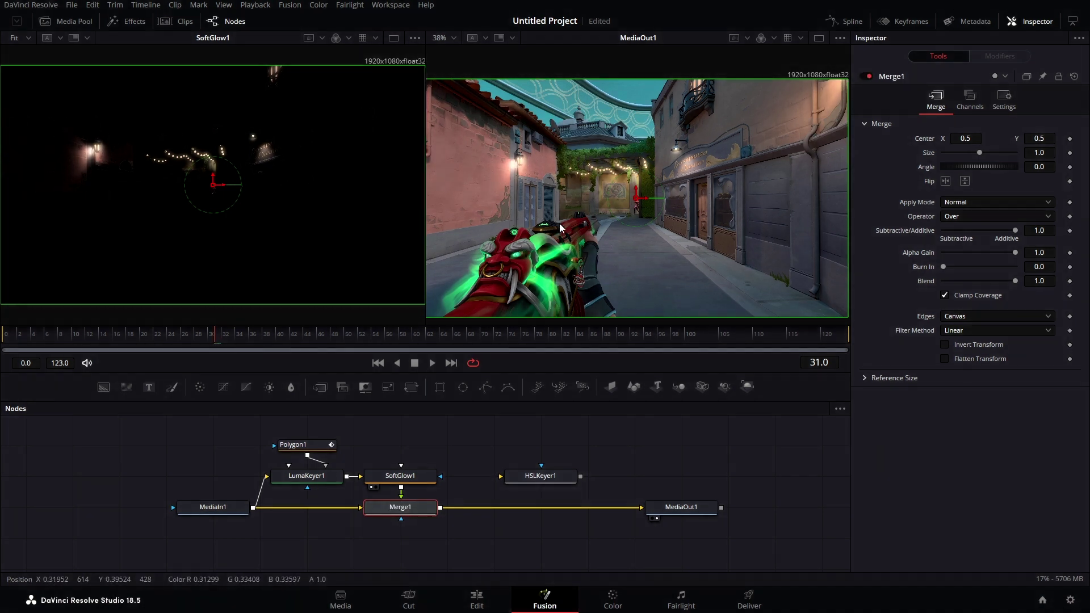
left_click(869, 77)
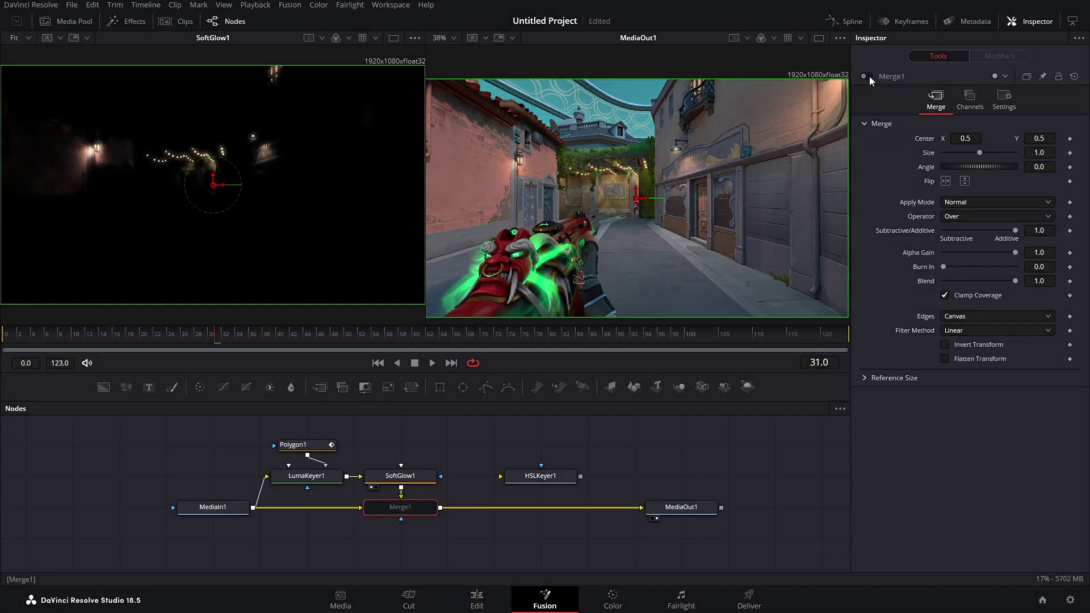
left_click(868, 77)
Step: Insert a Color Corrector between MediaIn1 and Merge1, and set its gain and gamma to 0.7
left_click_drag(199, 387, 316, 508)
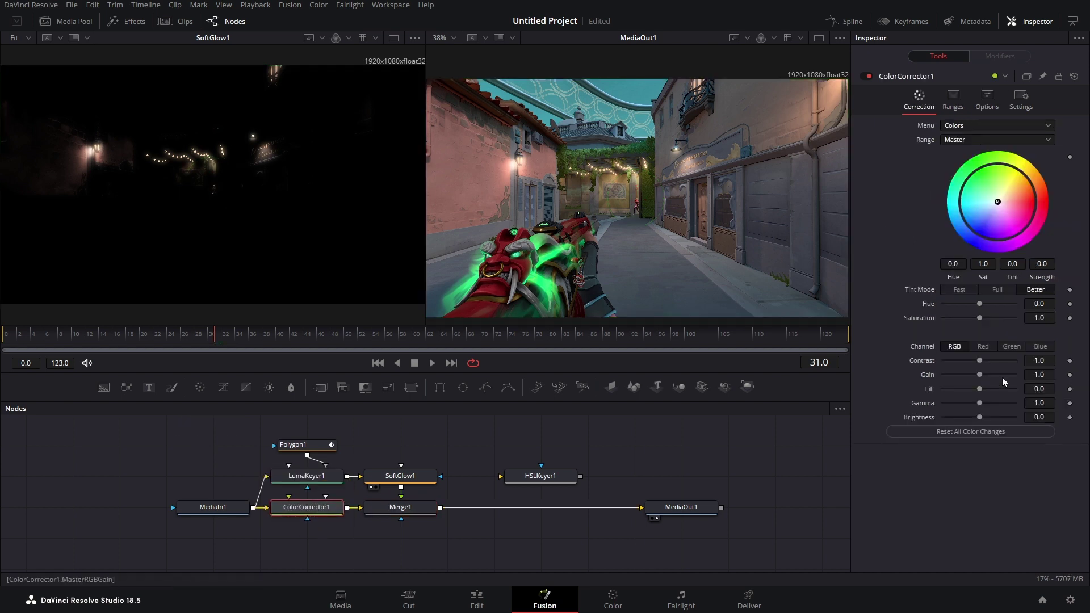
mouse_move(979, 374)
left_mouse_down()
mouse_move(969, 373)
mouse_move(979, 403)
mouse_move(988, 400)
mouse_move(969, 387)
mouse_move(969, 401)
mouse_move(983, 387)
mouse_move(972, 377)
left_mouse_up()
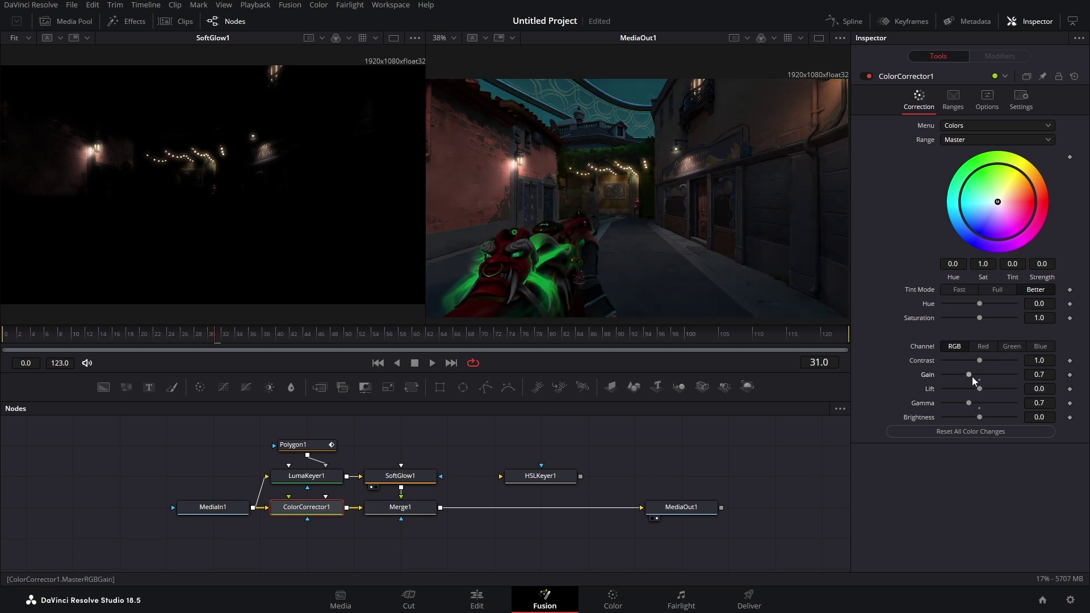
Step: Set the Soft Glow's gain to 2.52 and its glow size to 10
left_click(400, 506)
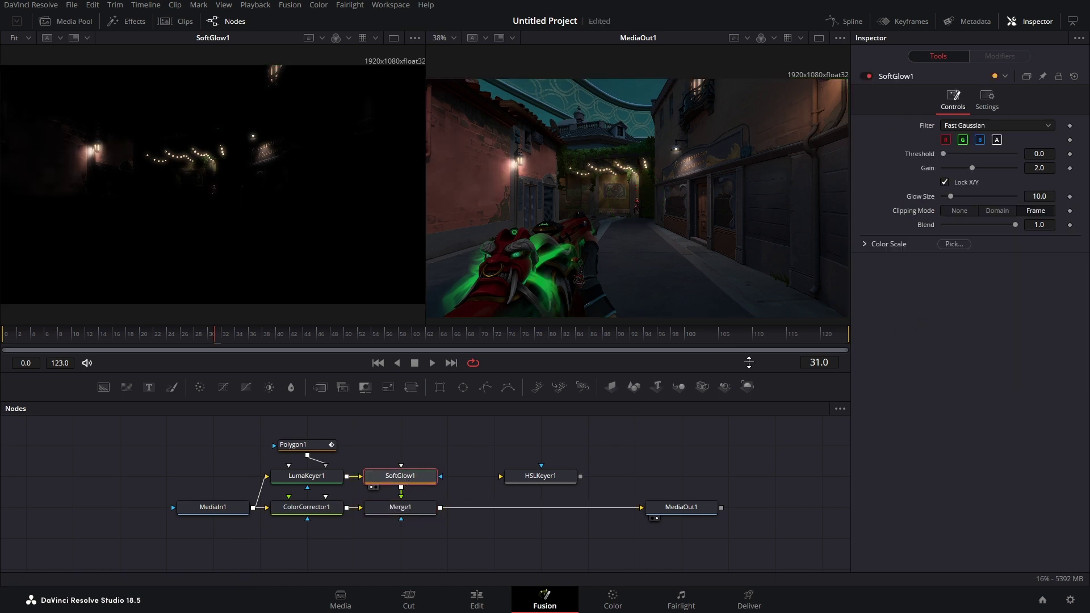
left_click_drag(970, 168, 981, 168)
left_click_drag(950, 196, 955, 200)
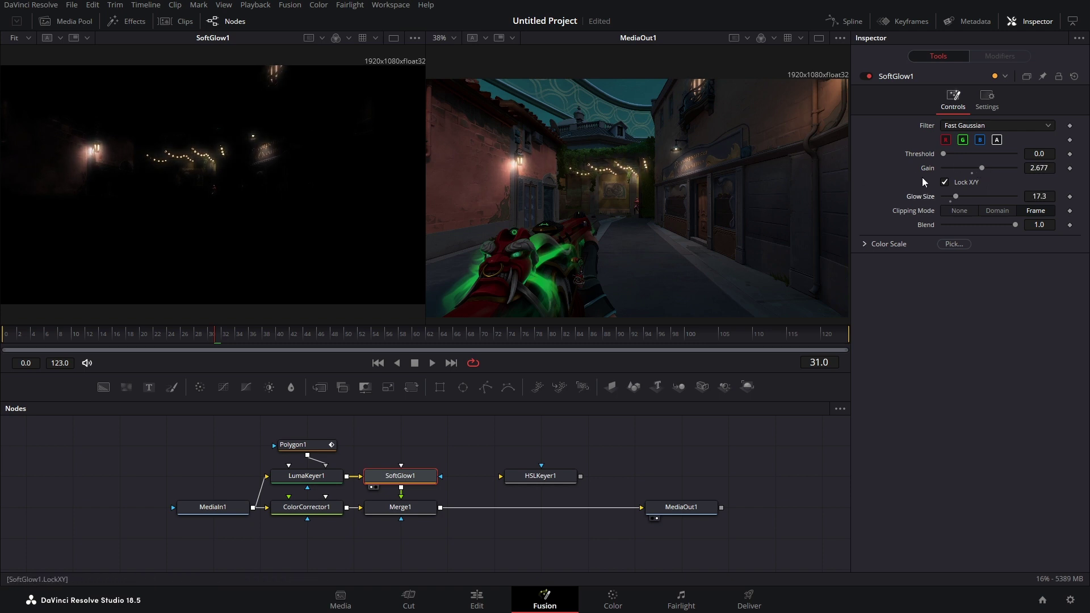
mouse_move(981, 169)
left_mouse_down()
mouse_move(968, 168)
mouse_move(979, 169)
left_mouse_up()
left_click(951, 201)
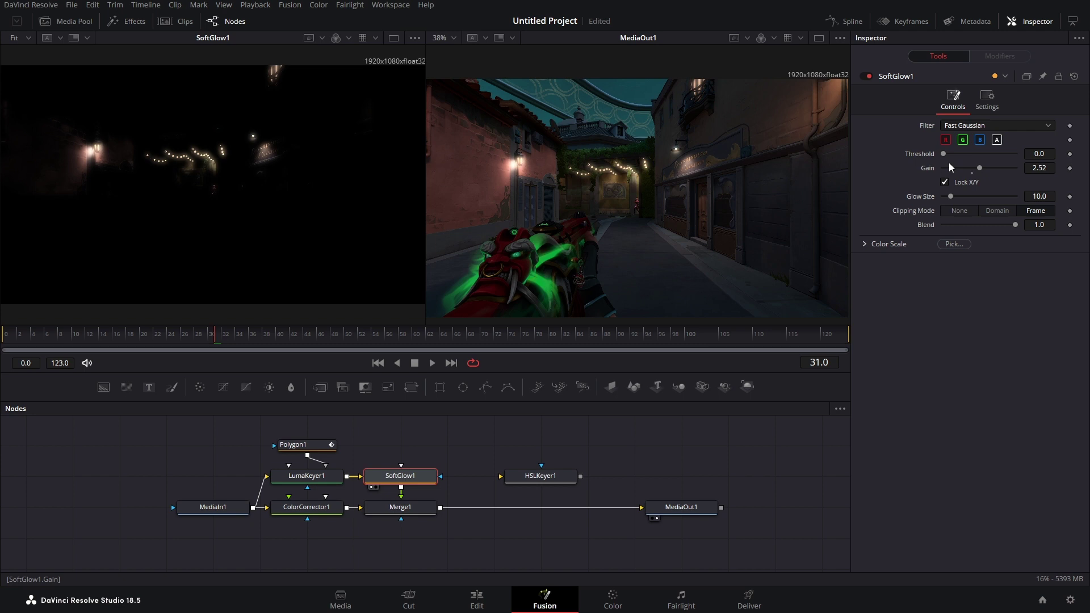
left_click(324, 478)
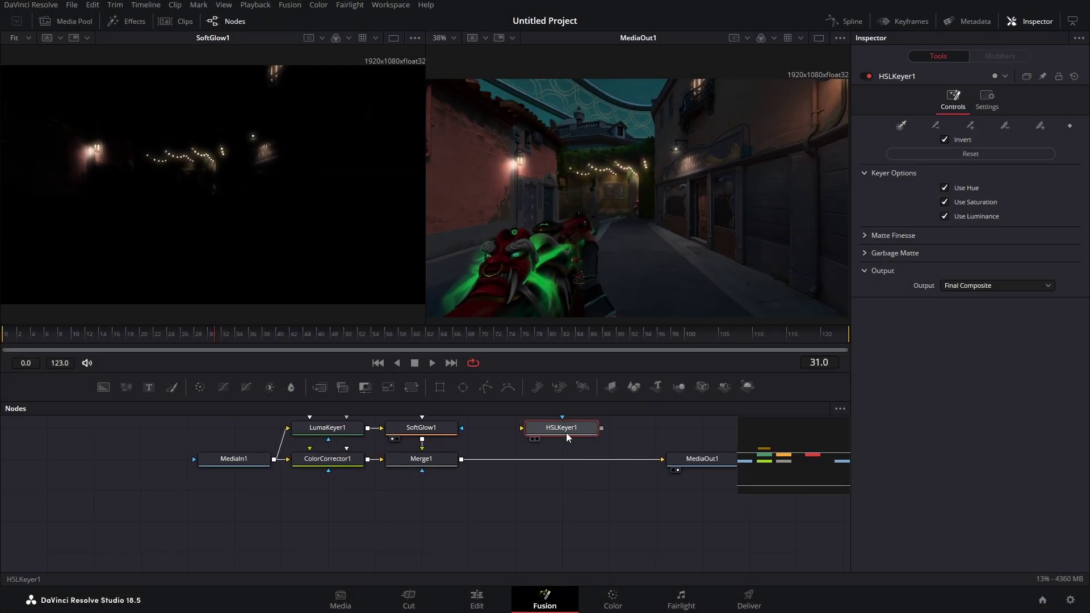
Step: Place the HSL keyer below the Color Corrector, connect MediaIn1 to it, and show it in the first viewer
left_click_drag(567, 436, 333, 529)
left_click_drag(274, 459, 330, 522)
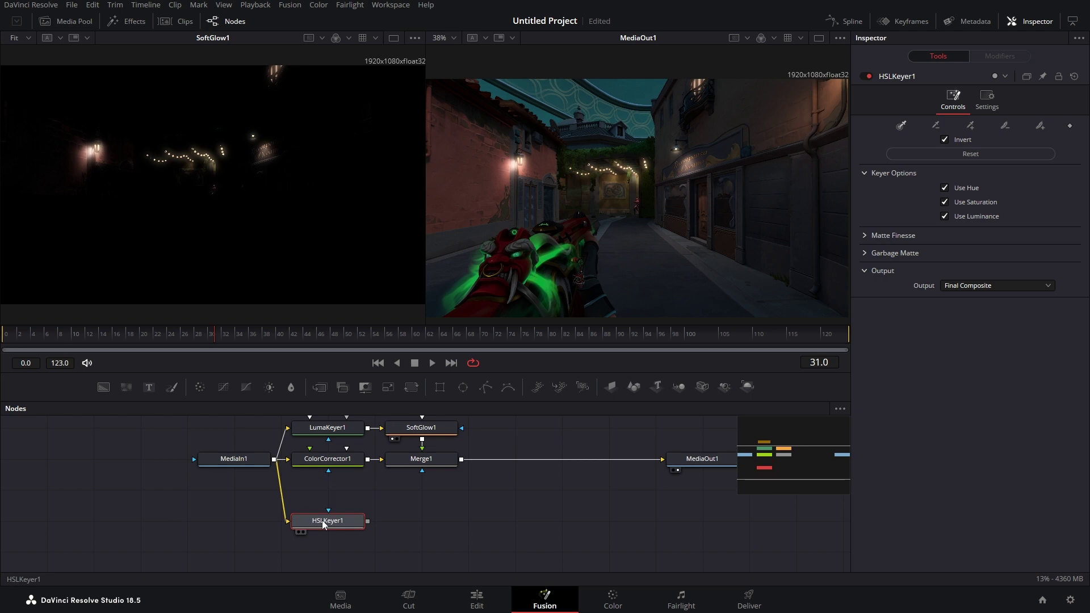
key("1")
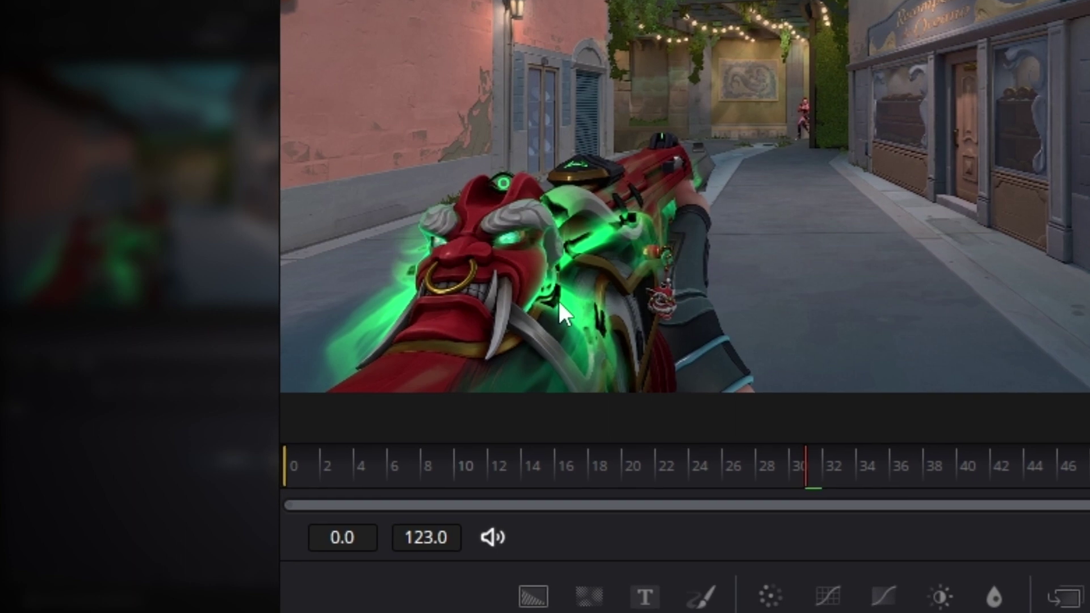
Step: Sample the weapon's green glow for the HSL key and check its alpha channel in the first viewer
mouse_move(559, 301)
left_mouse_down()
mouse_move(590, 337)
mouse_move(582, 348)
left_mouse_up()
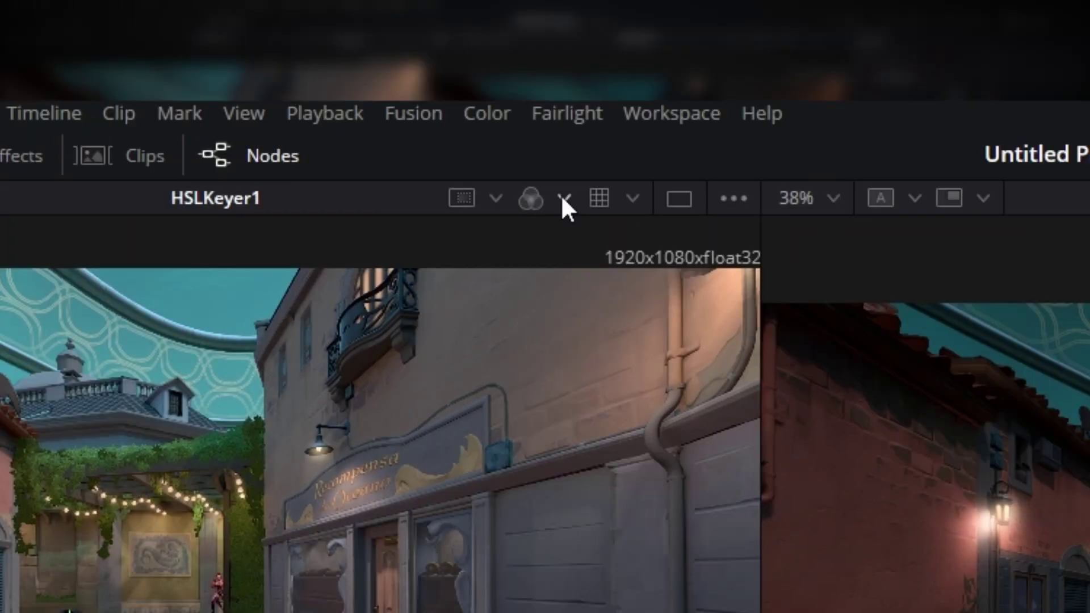
left_click(608, 158)
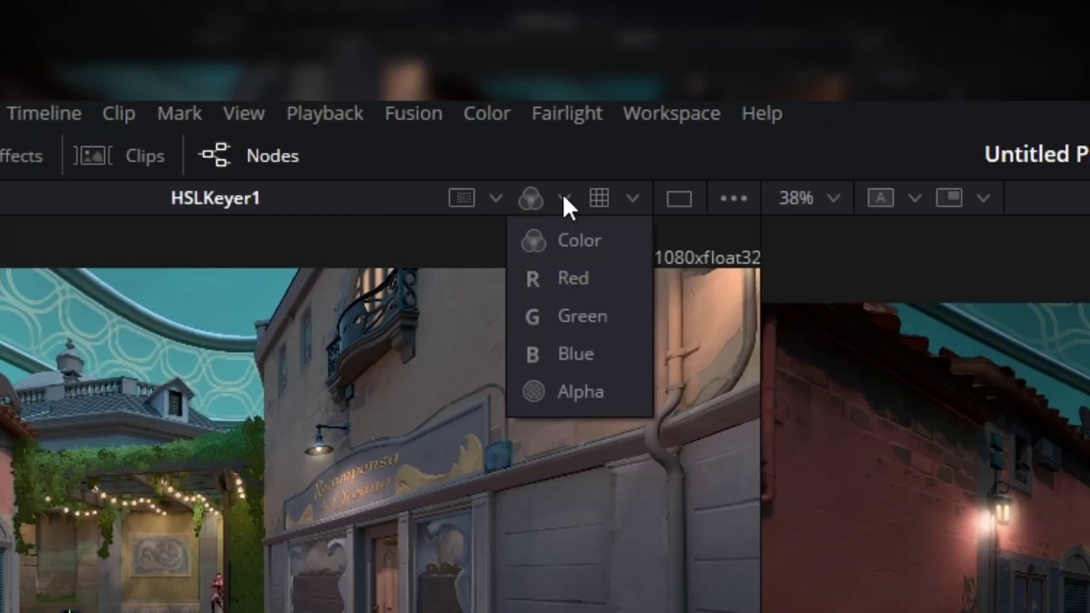
left_click(534, 203)
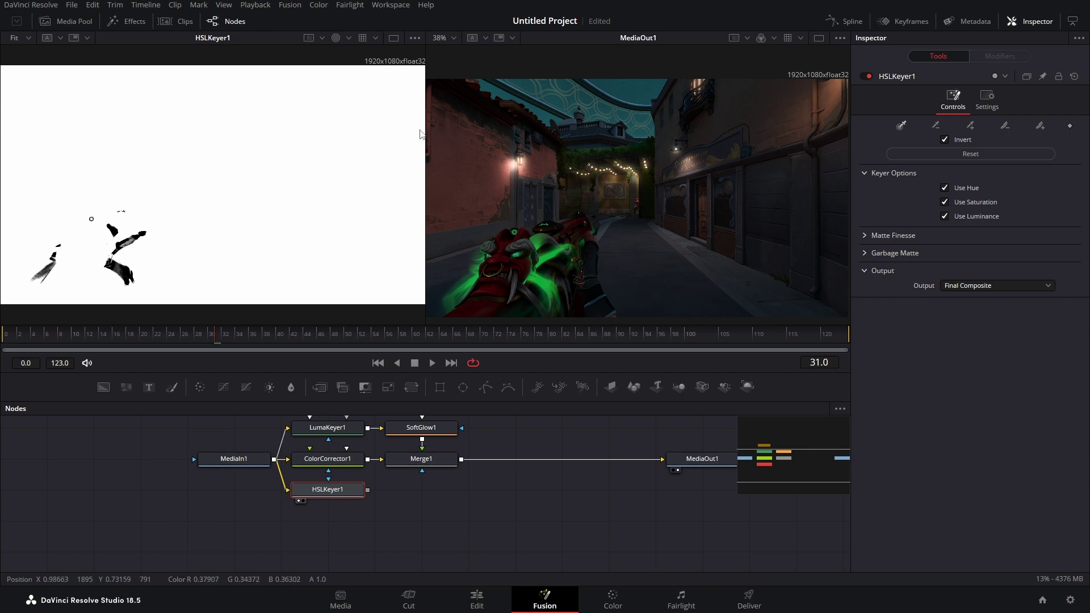
key("c")
Step: Show MediaIn1 in the second viewer and turn off Invert on HSLKeyer1
left_click(245, 462)
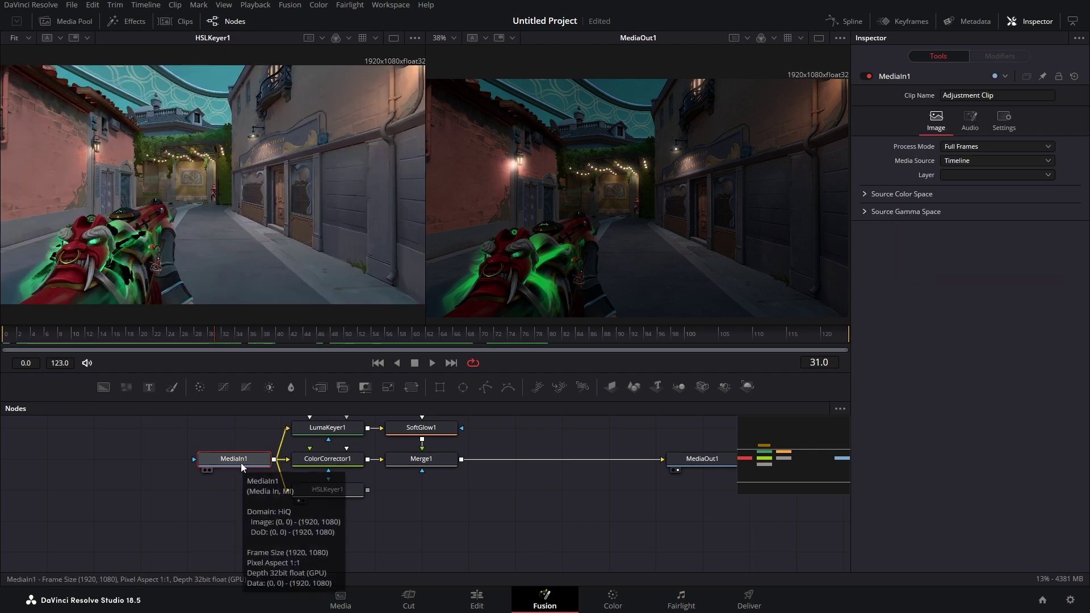
key("2")
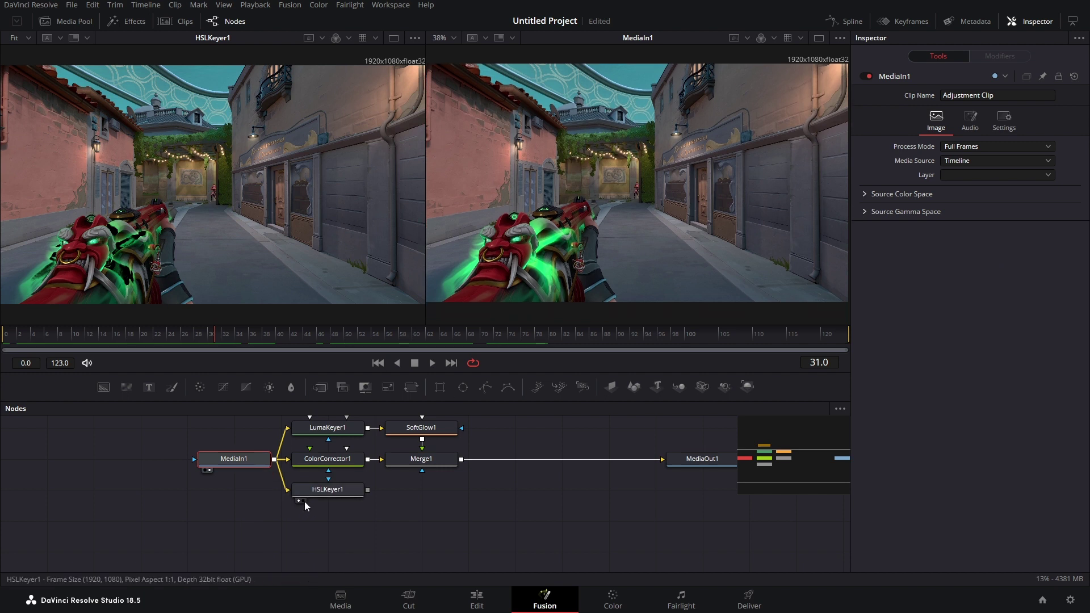
left_click(309, 493)
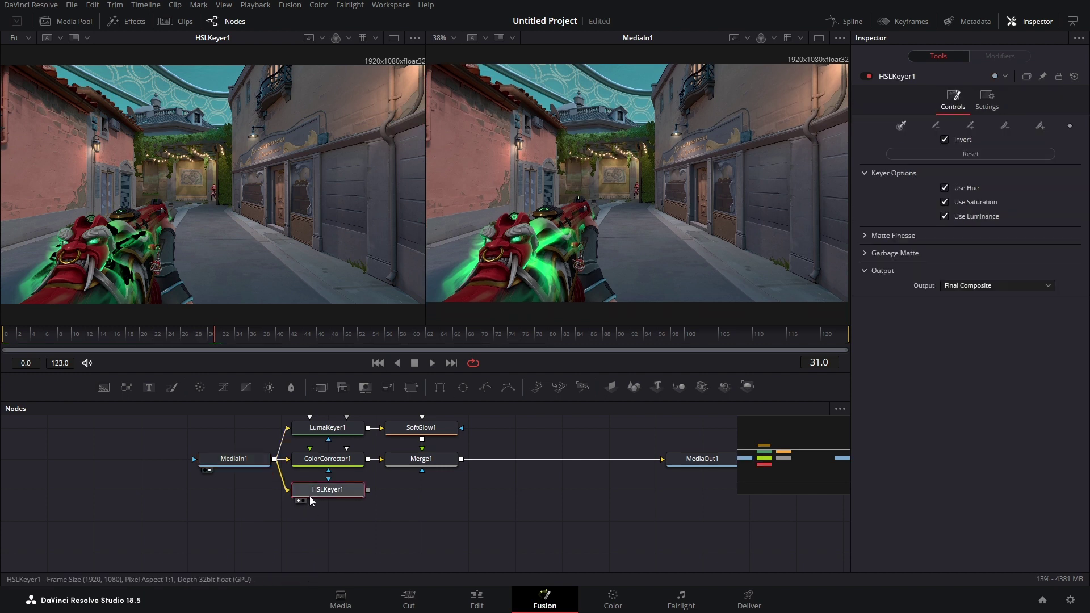
left_click(944, 140)
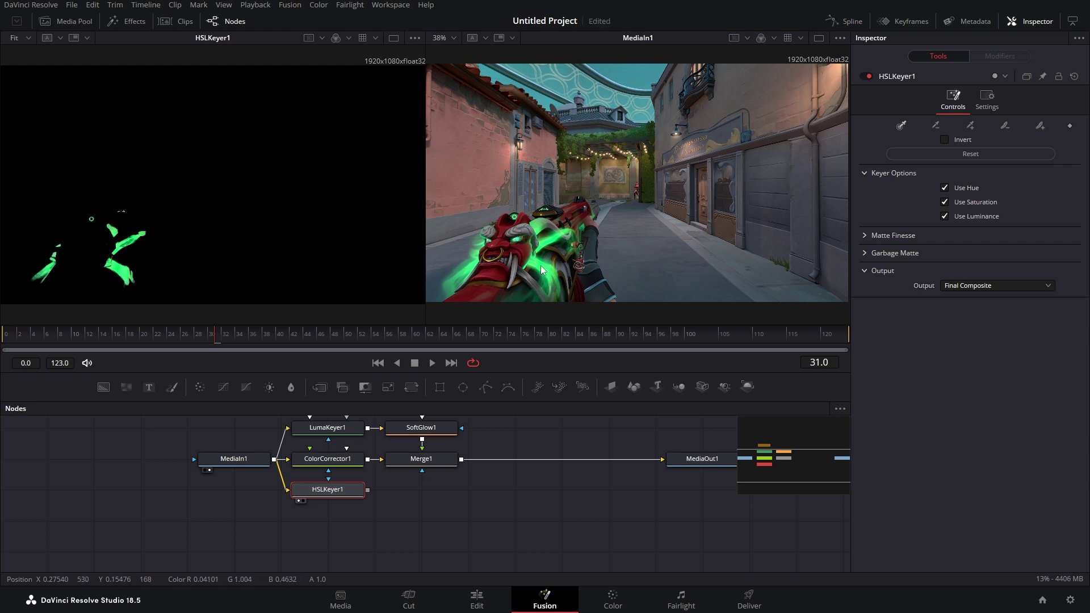
Step: Extend the HSL key by sampling the weapon's green glow and adding the demon mask's glowing eye to the range
left_click(518, 240)
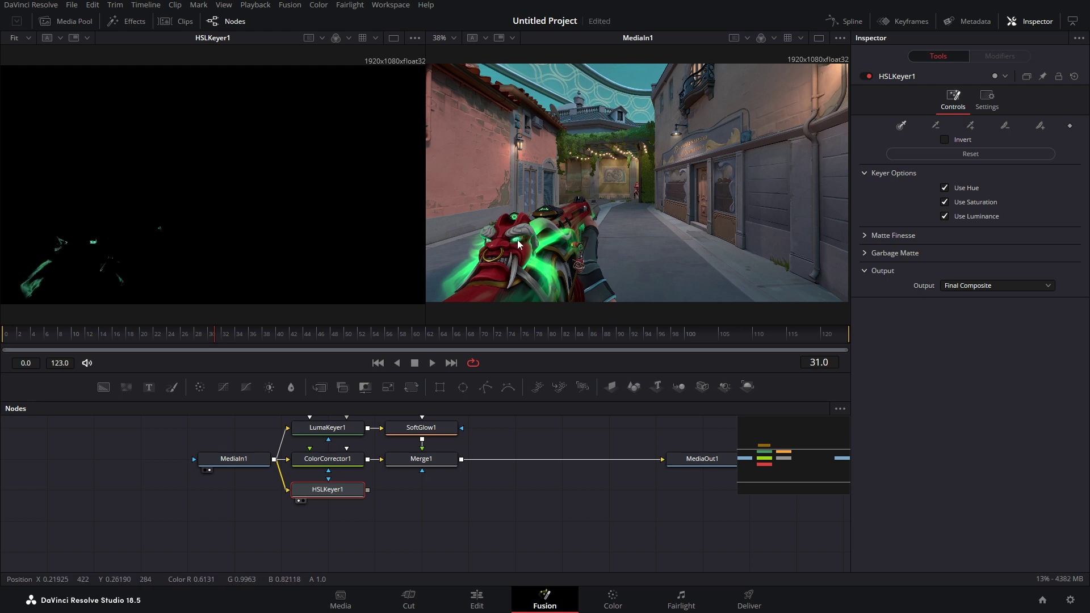
left_click(533, 269)
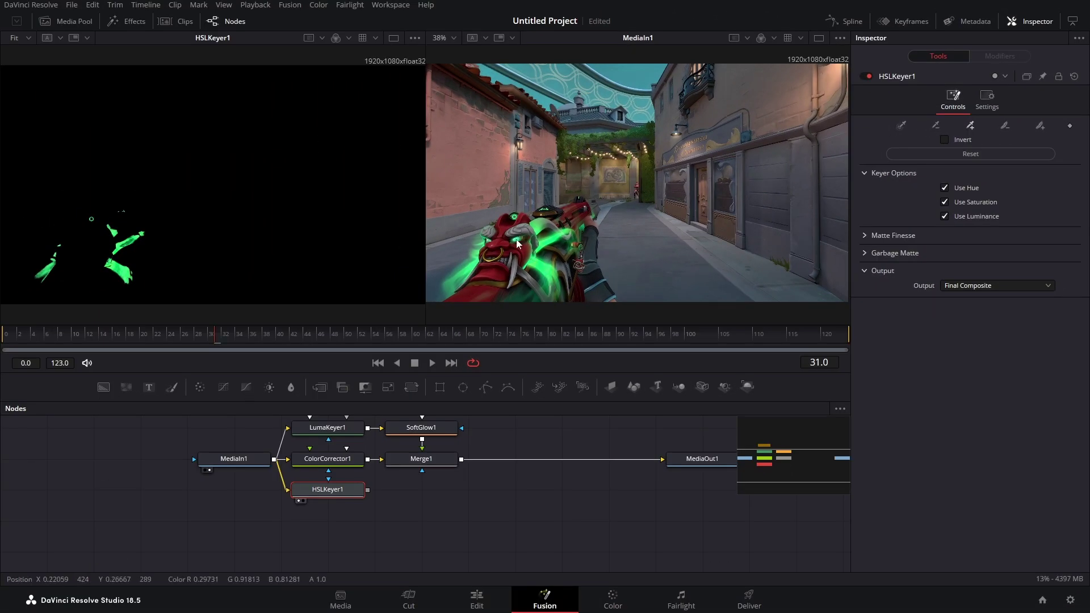
left_click(518, 244)
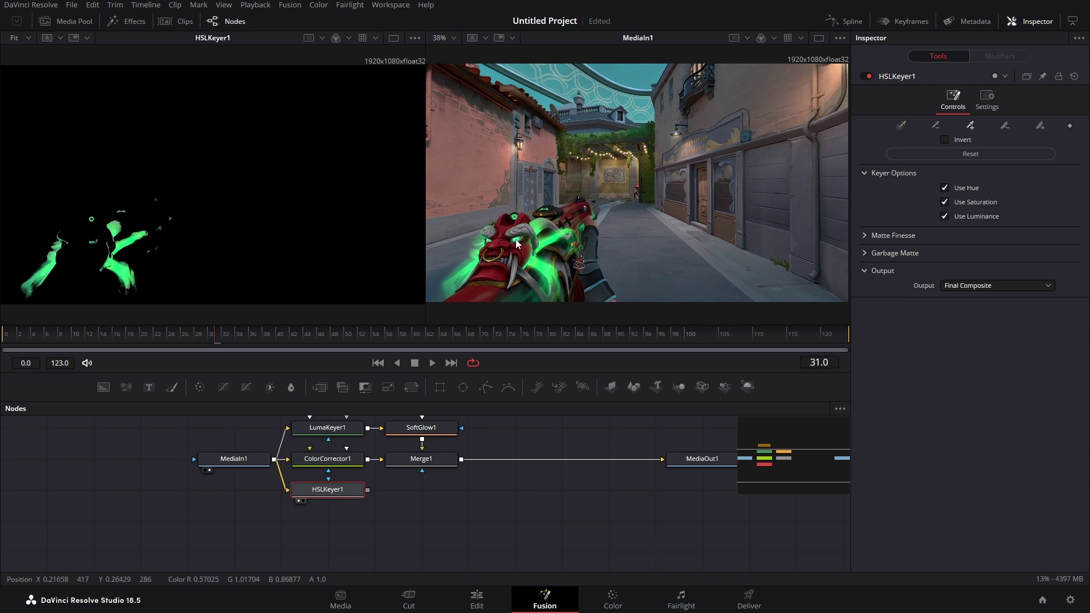
left_click(516, 240)
left_click(517, 240)
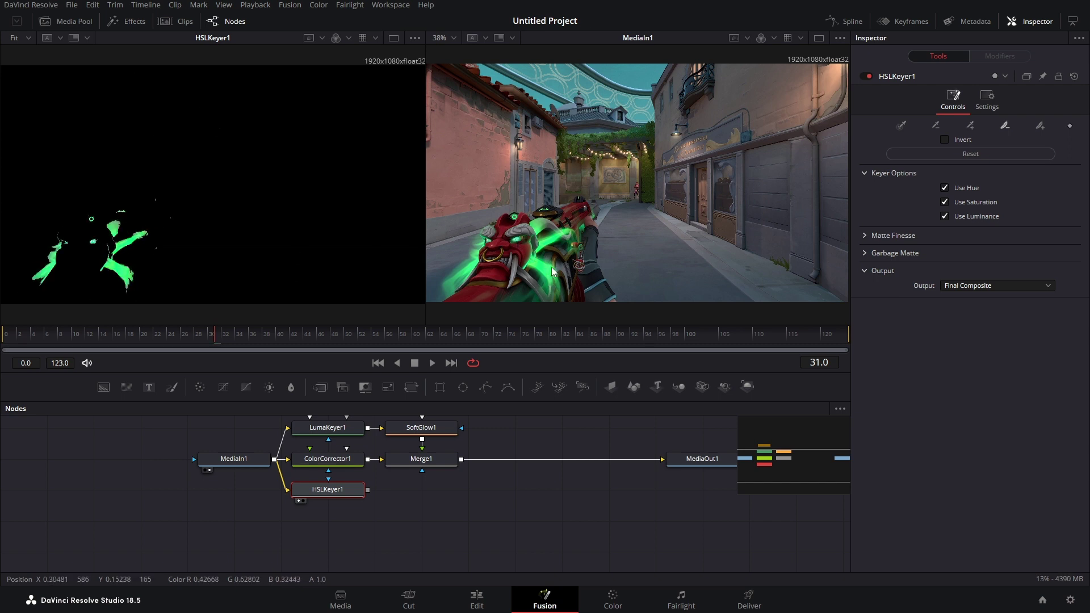
Step: Refine HSLKeyer1's Matte Finesse with pre filter 0.055, clean white 81.9, black clip 7.1 and white clip 87.4
scroll(67, 285, "up", 4)
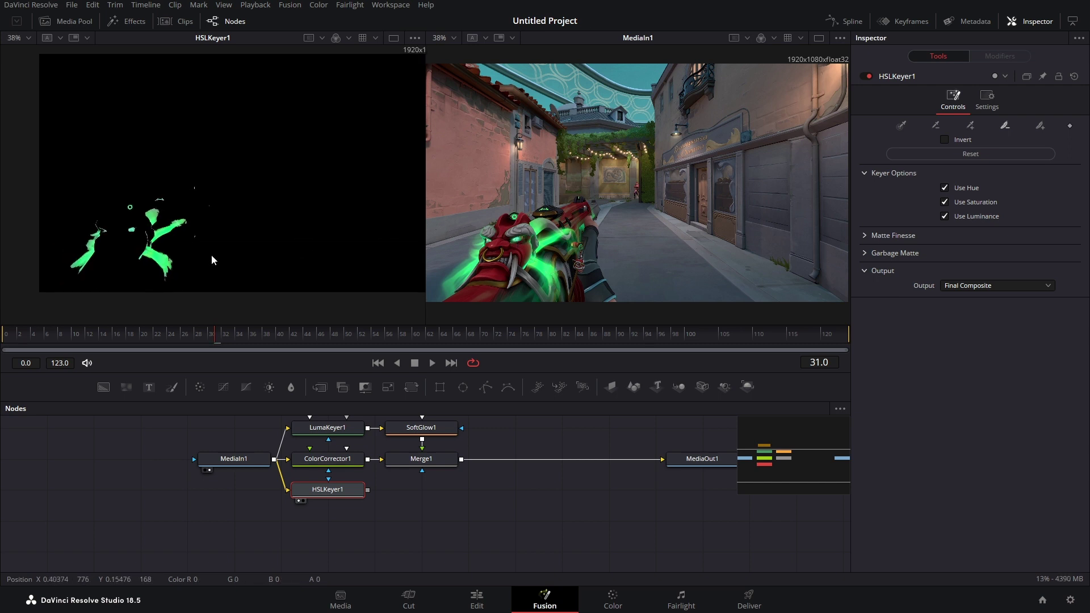
scroll(231, 274, "up", 1)
left_click_drag(231, 275, 234, 229)
scroll(332, 269, "down", 2)
scroll(302, 262, "down", 3)
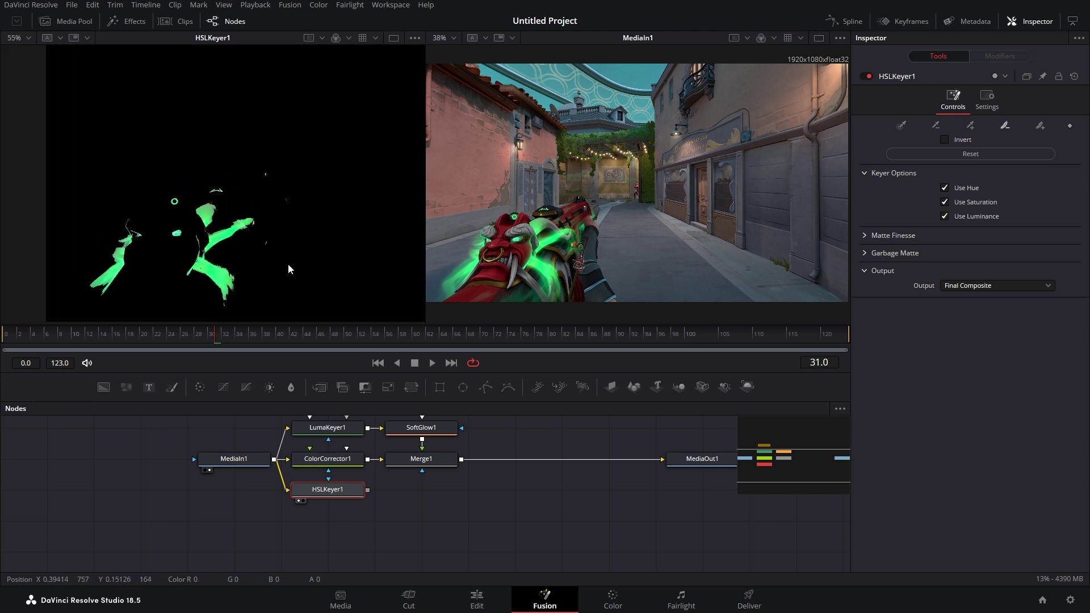
left_click_drag(270, 282, 272, 266)
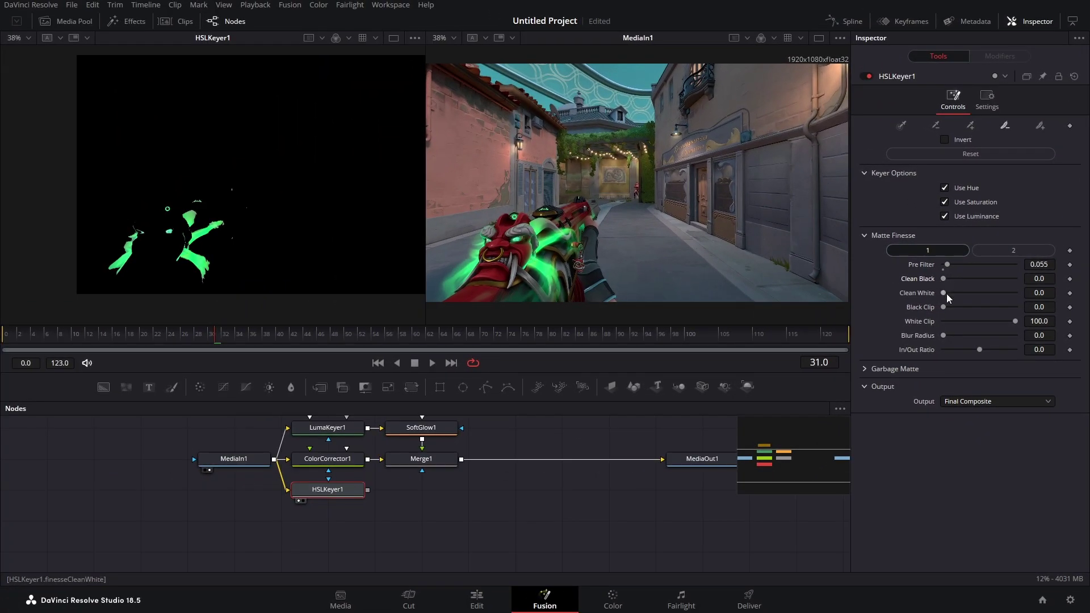
left_click_drag(945, 294, 1004, 292)
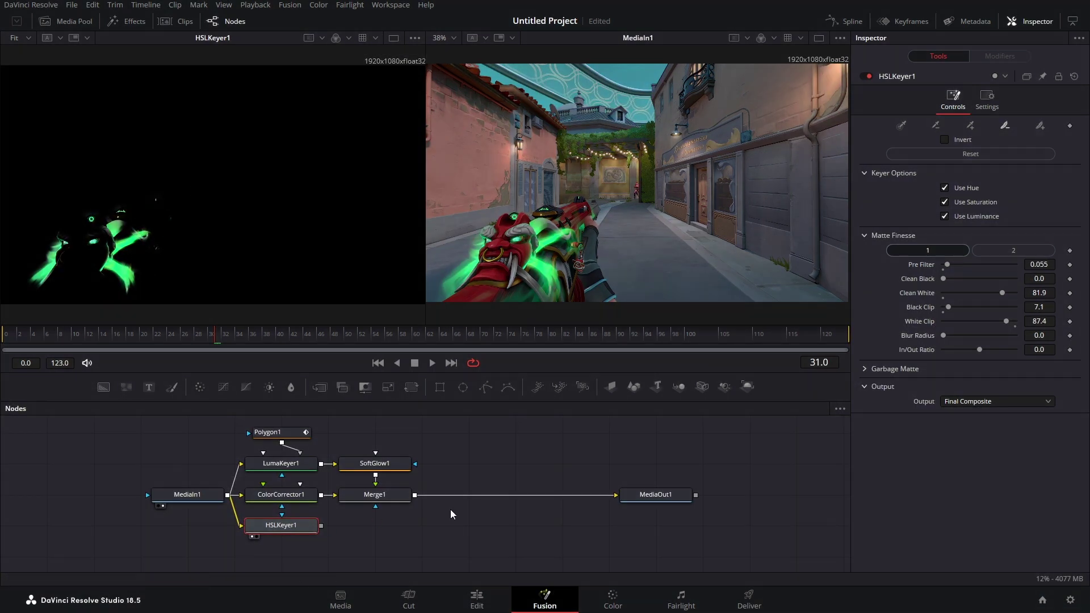
Step: Show MediaOut1 in the second viewer and add an XGlow node after HSLKeyer1
left_click(657, 494)
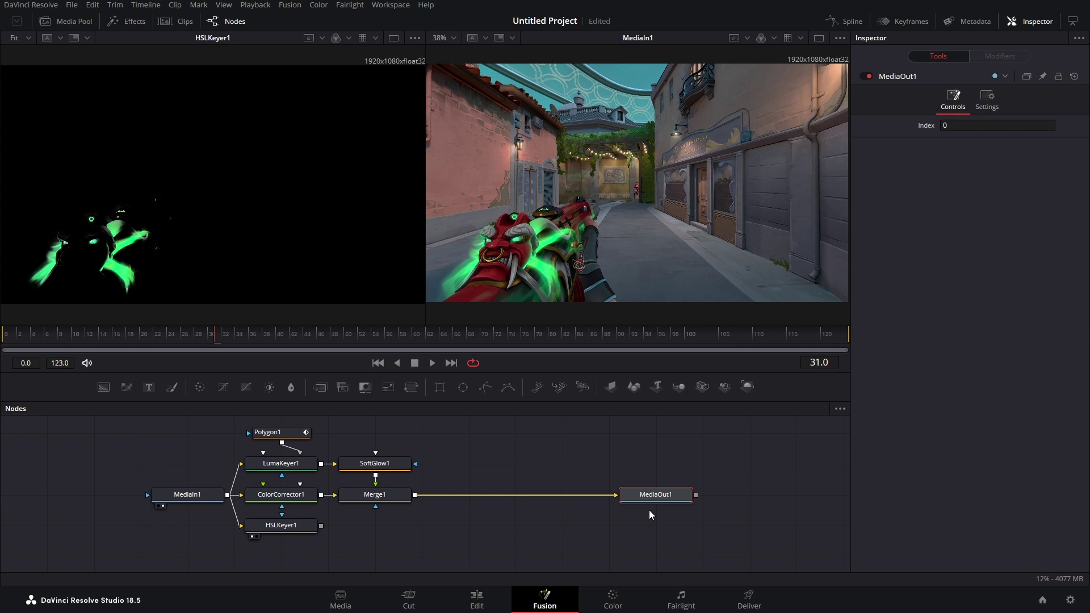
key("2")
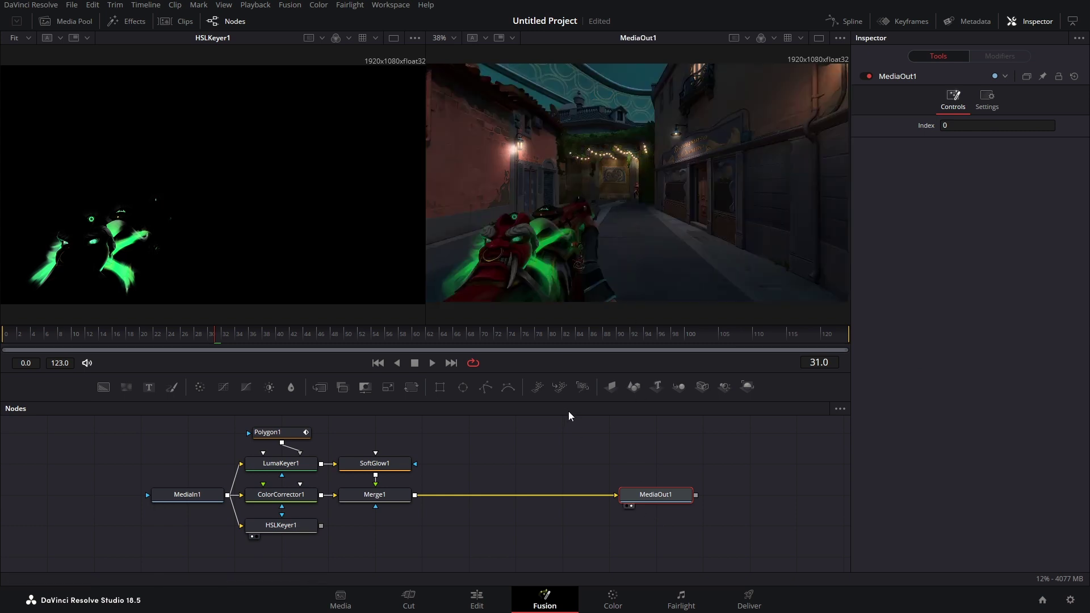
left_click(302, 525)
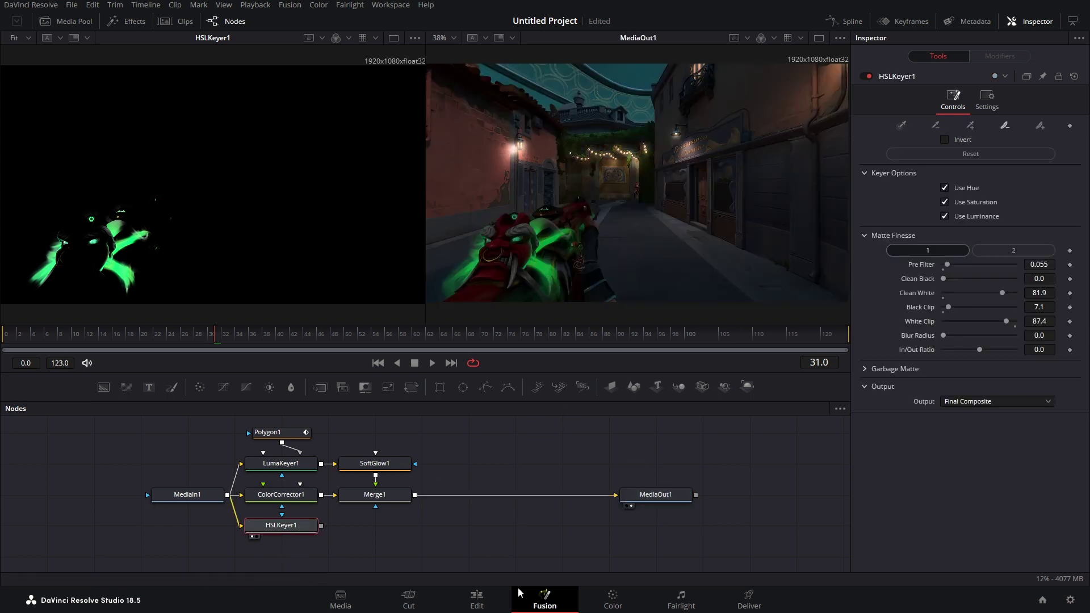
key("shift+space")
type("Soft Glow")
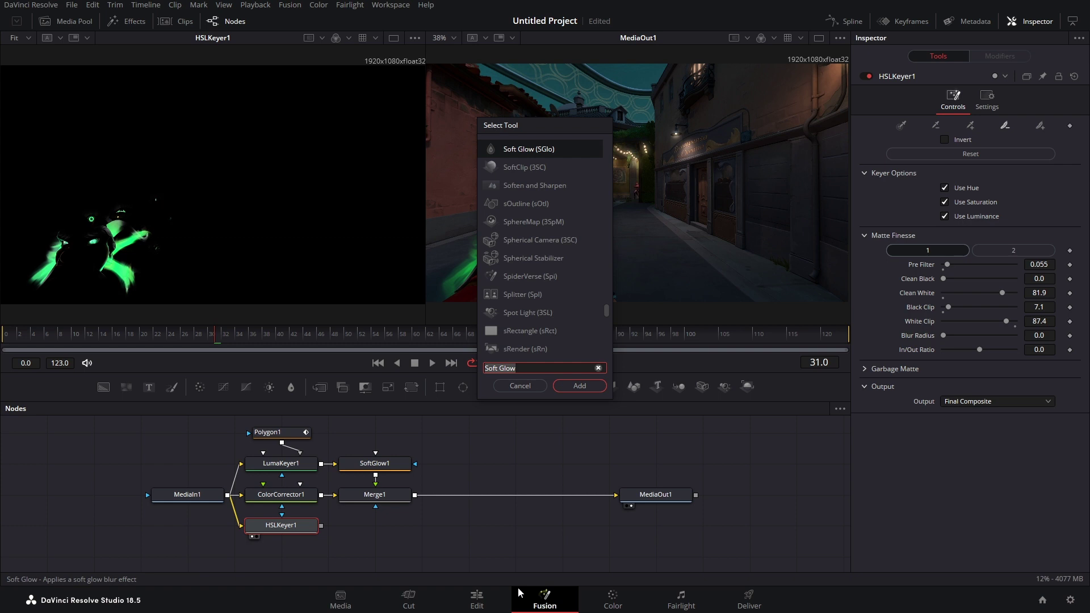
key("ctrl+a")
type("xg")
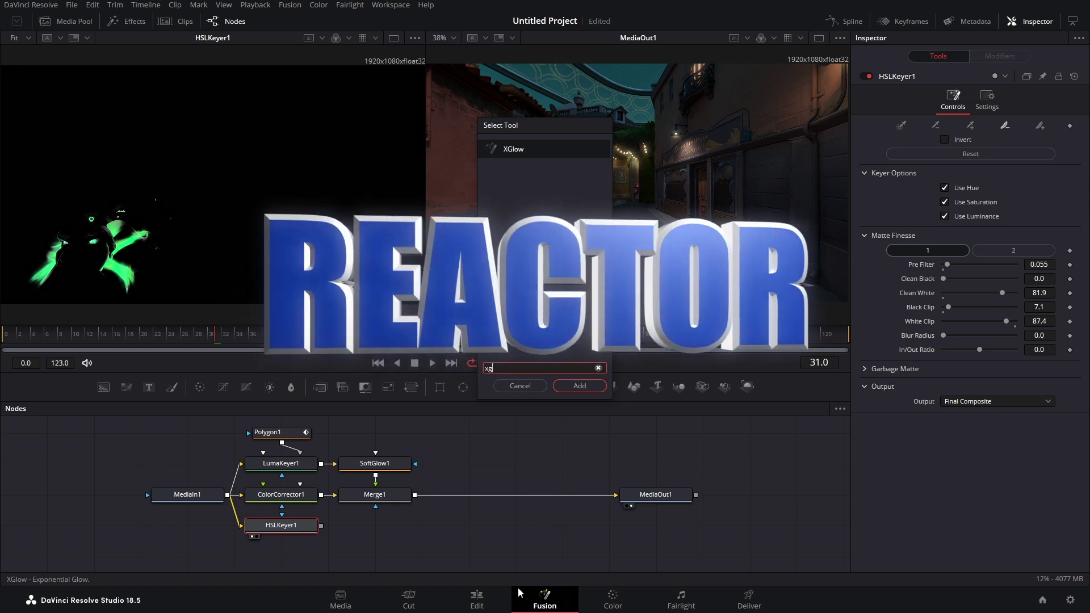
key("Return")
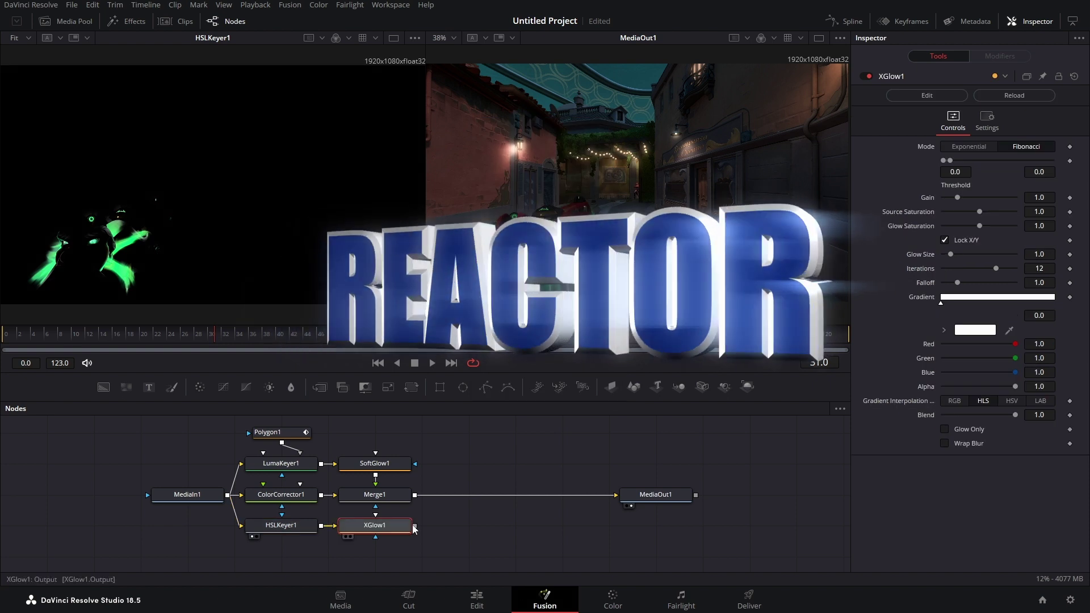
Step: Merge XGlow1 as foreground over Merge1's output with a new merge placed between Merge1 and MediaOut1
left_click_drag(415, 525, 425, 539)
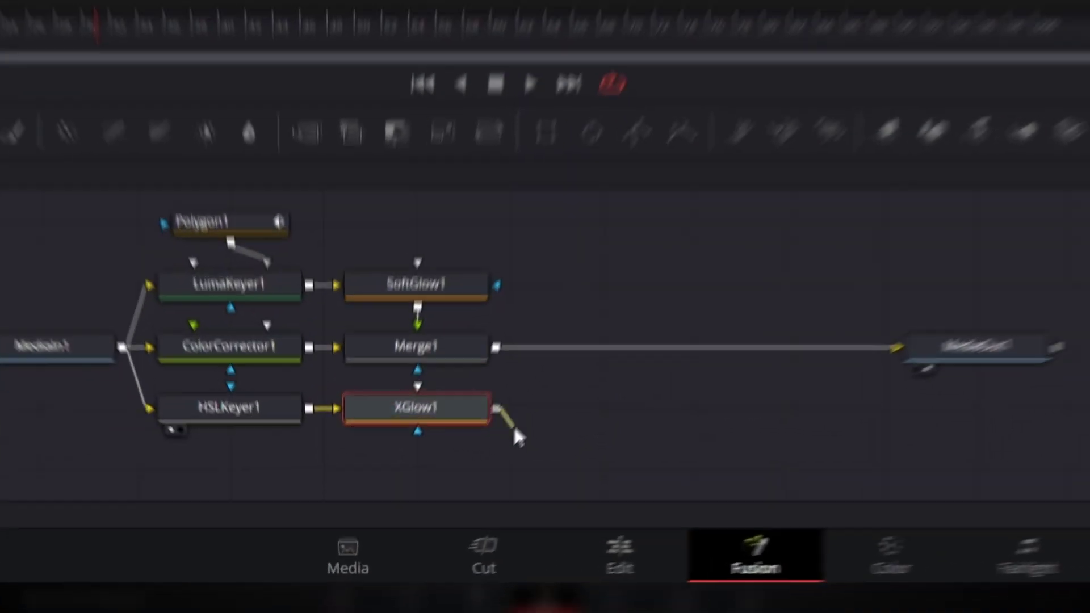
left_click_drag(515, 432, 493, 356)
left_click_drag(538, 265, 540, 266)
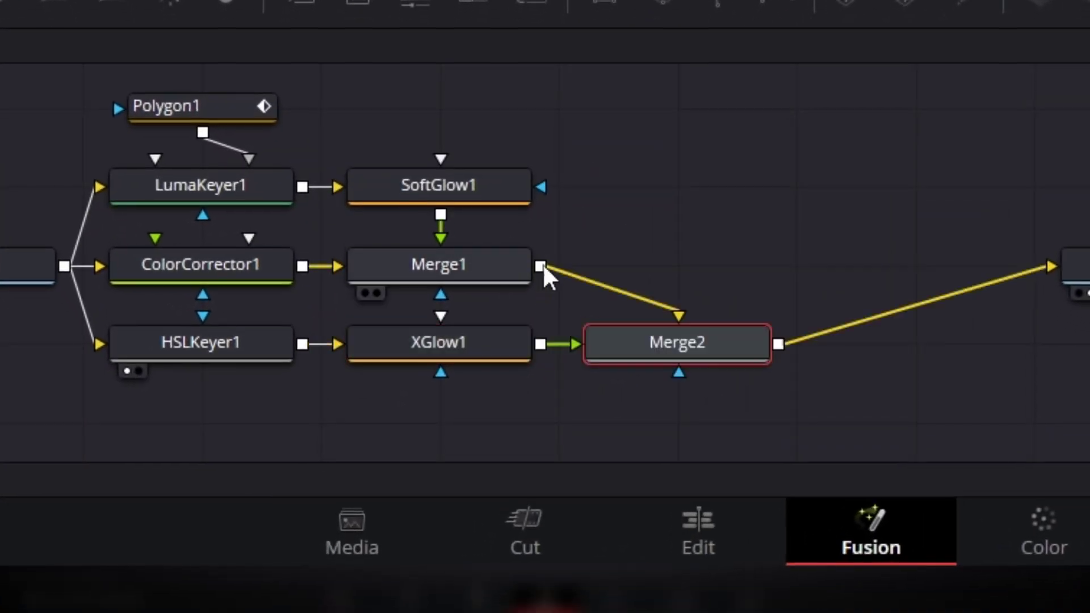
left_click_drag(638, 357, 608, 282)
Step: Tune XGlow1's threshold, gain, saturation and iterations to refine the weapon's green glow
left_click(364, 371)
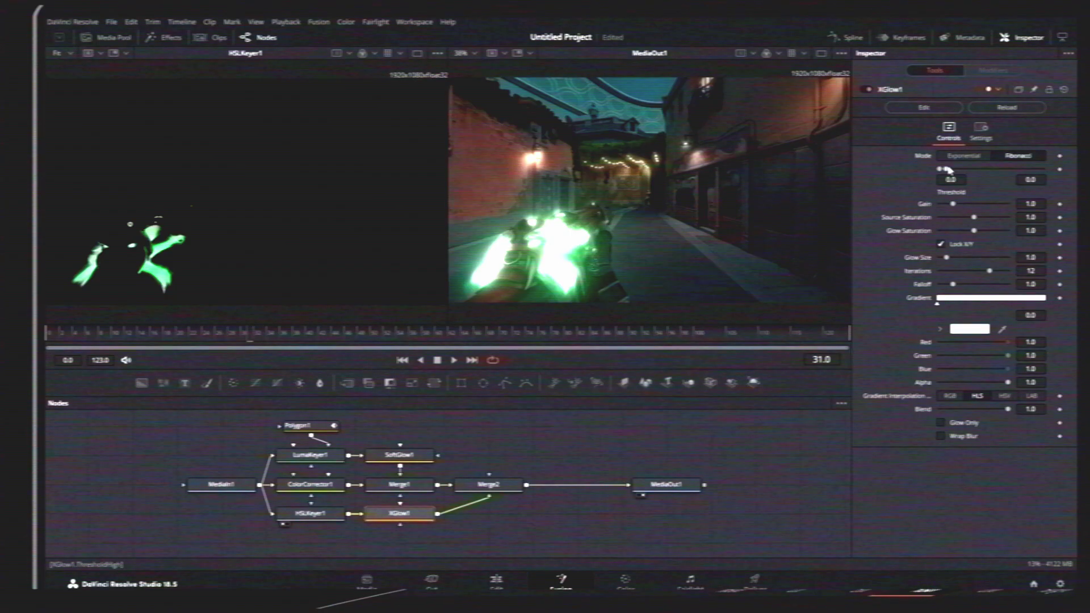
left_click_drag(940, 168, 999, 169)
left_click_drag(952, 203, 980, 204)
left_click_drag(974, 218, 981, 217)
left_click_drag(974, 231, 959, 258)
left_click_drag(999, 169, 1024, 170)
mouse_move(980, 204)
left_mouse_down()
mouse_move(997, 204)
mouse_move(987, 204)
left_mouse_up()
left_click_drag(990, 271, 972, 271)
left_click_drag(1024, 169, 1020, 169)
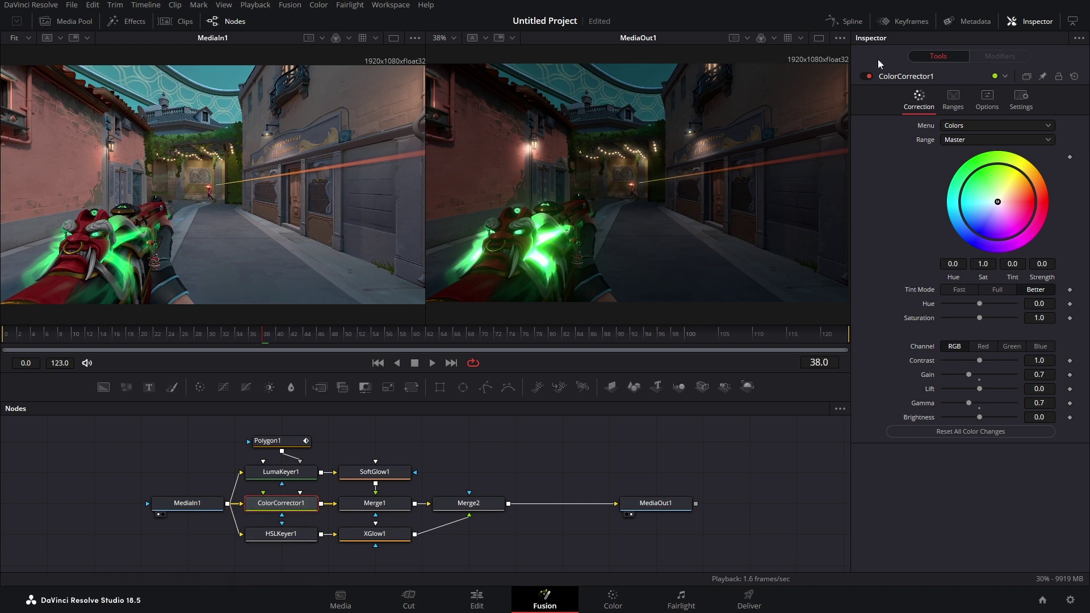
Step: Compare the result with ColorCorrector1 disabled and enabled, and view it on the Color and Edit pages
left_click(868, 76)
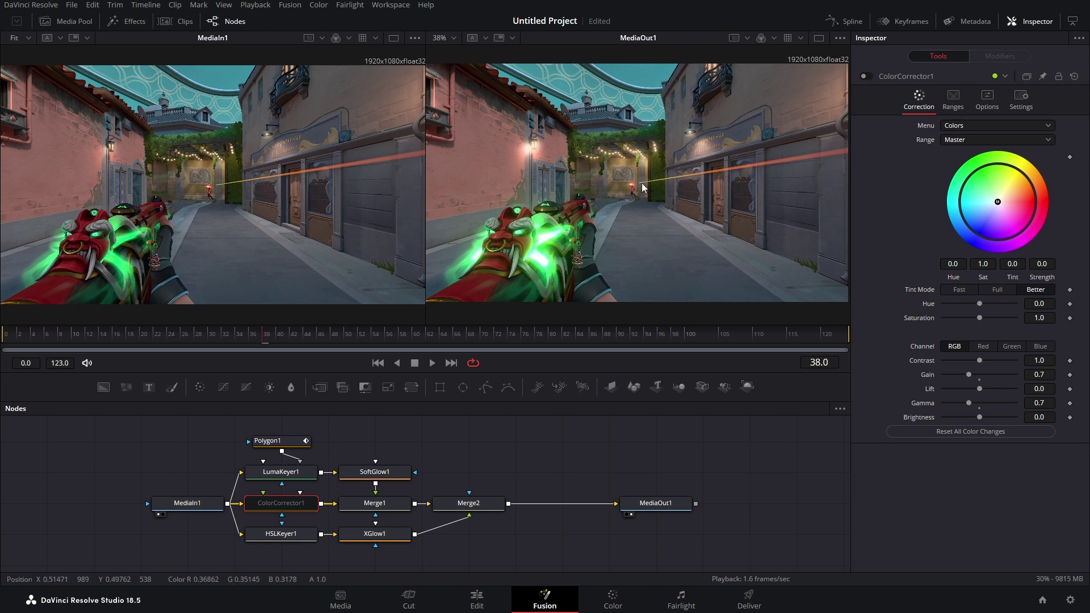
key("ctrl+p")
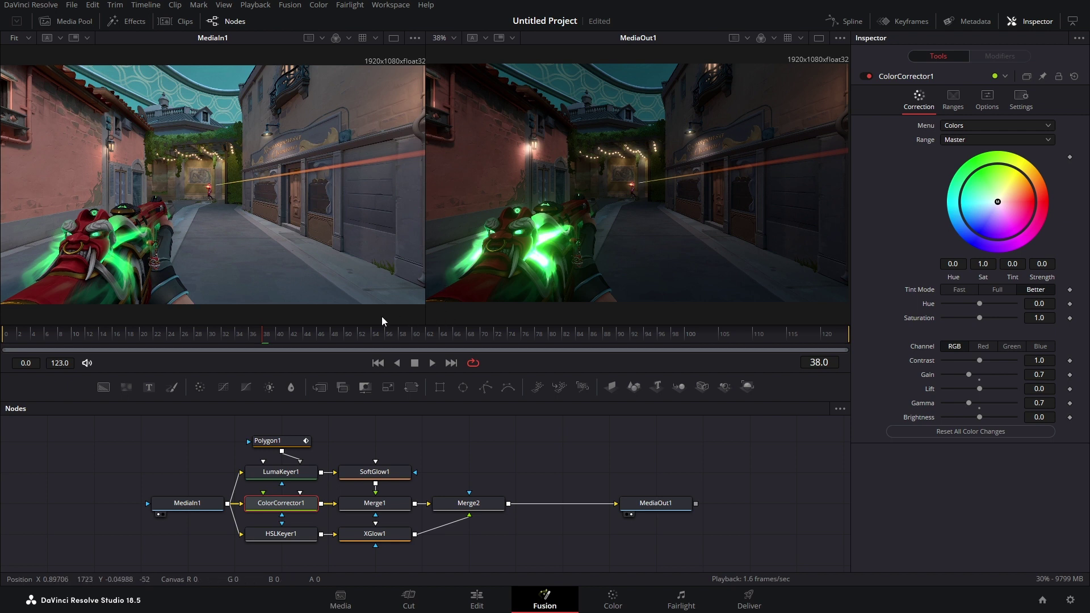
left_click(613, 602)
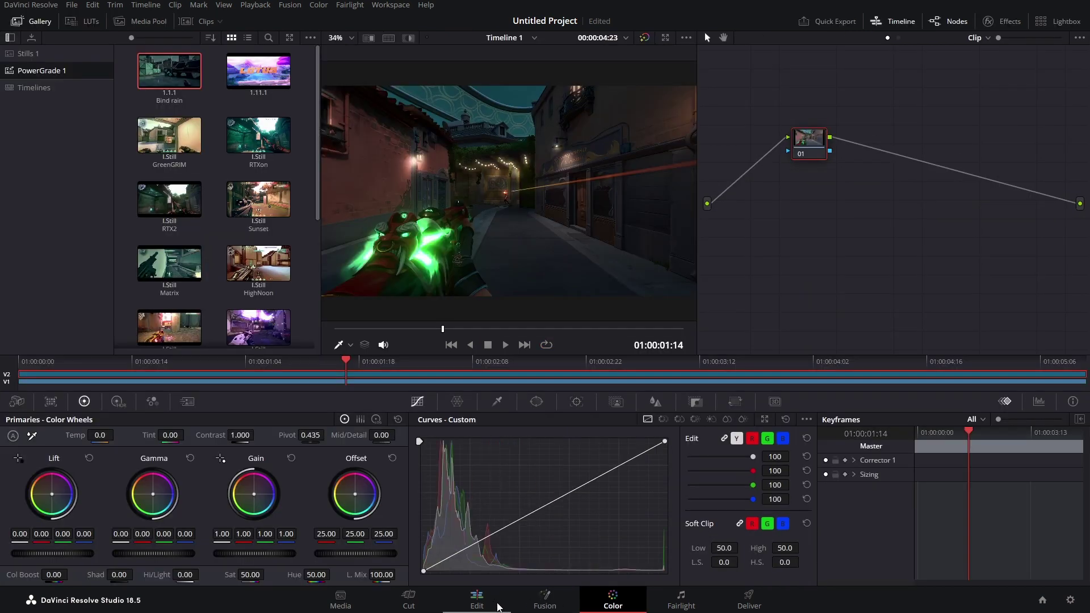
left_click(499, 607)
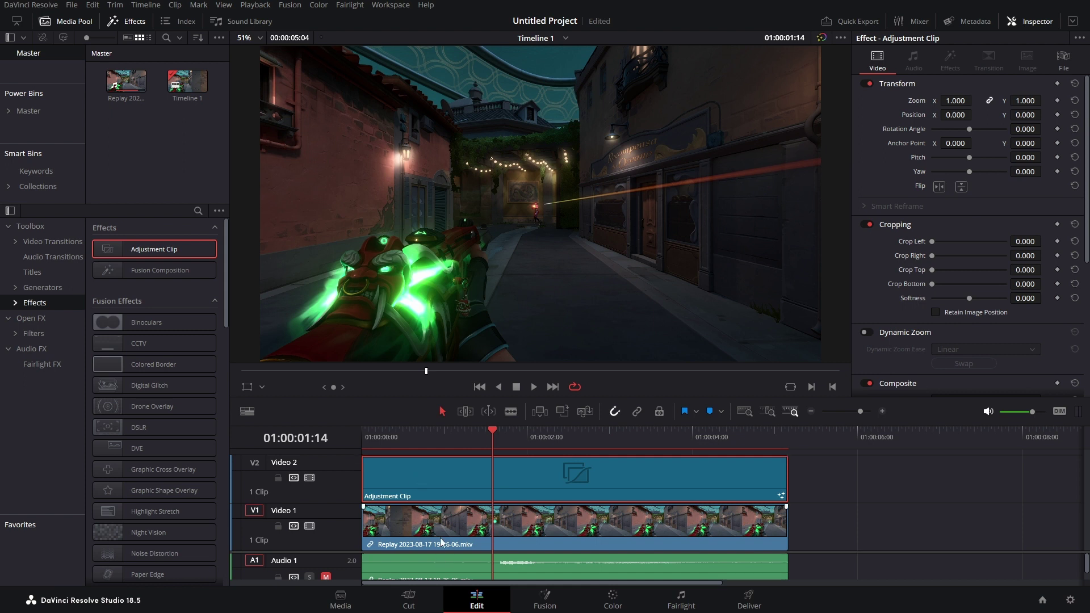
Step: Return to the Fusion page and copy all nodes between MediaIn1 and MediaOut1
left_click(525, 606)
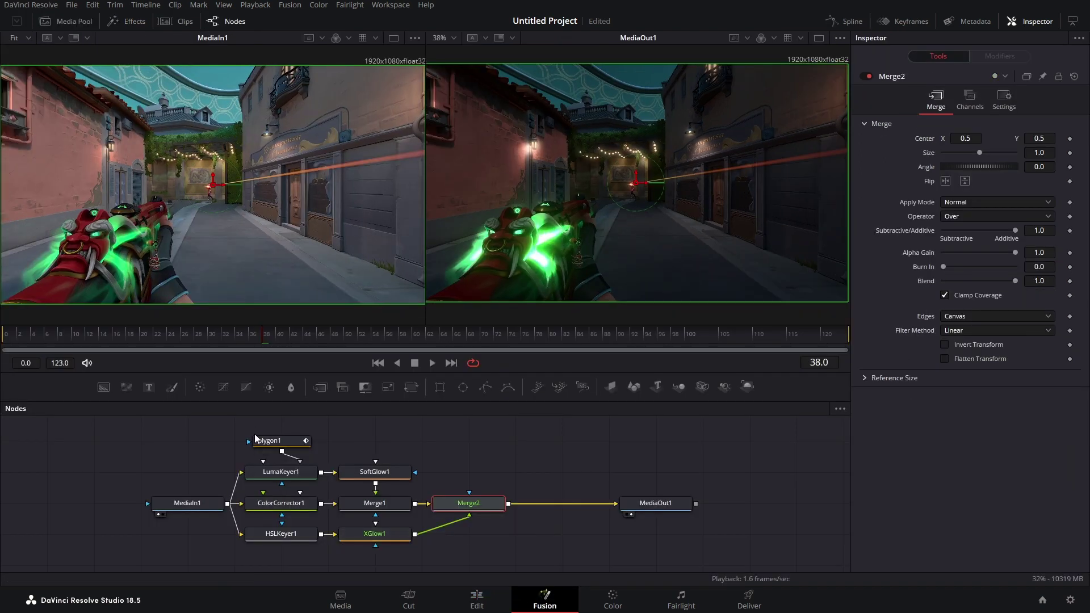
left_click_drag(254, 429, 489, 583)
right_click(464, 489)
left_click(492, 197)
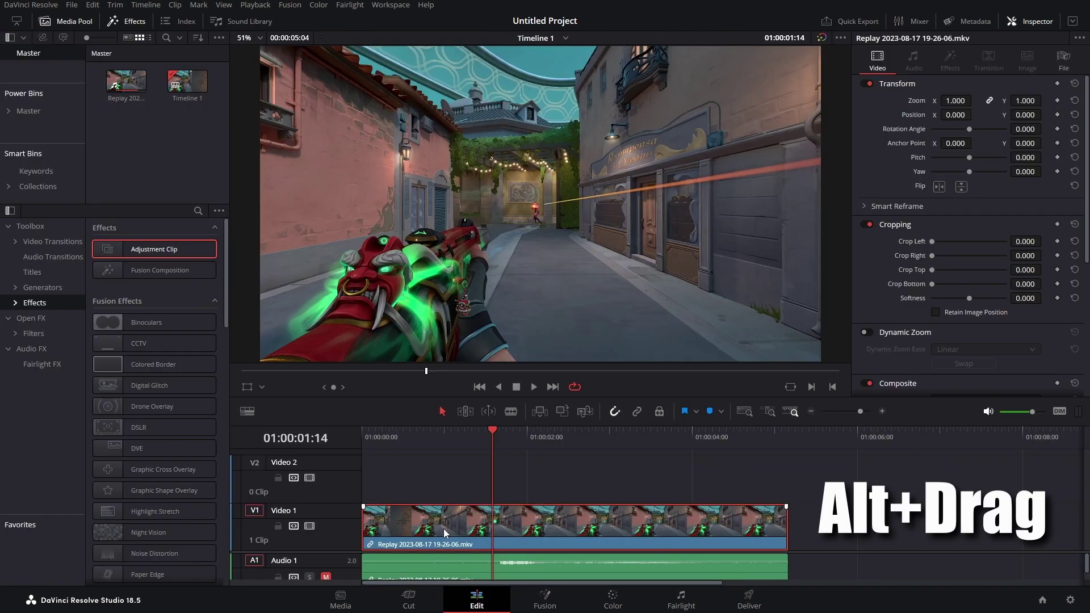
Step: Duplicate the gameplay clip onto Video 2 in place of the adjustment clip and convert the copy to a Fusion clip
left_click_drag(444, 529, 443, 485, "alt")
right_click(444, 486)
left_click(490, 156)
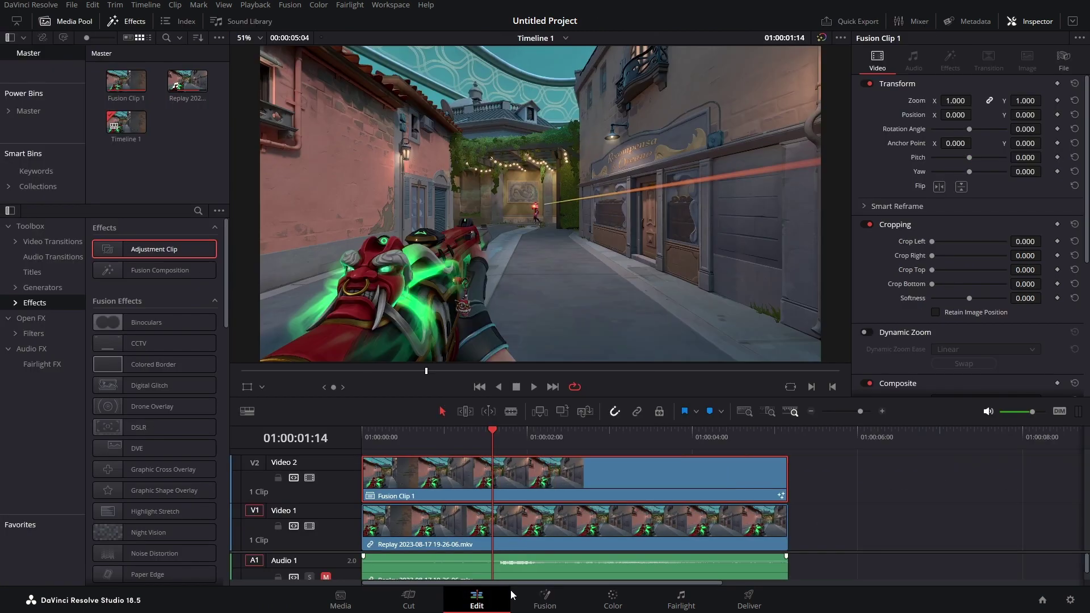
Step: Paste the copied nodes into the Fusion clip, feed MediaIn1 to both keyers and ColorCorrector1, and connect Merge2 to MediaOut1
left_click(549, 602)
key("ctrl+v")
left_click_drag(355, 459, 413, 490)
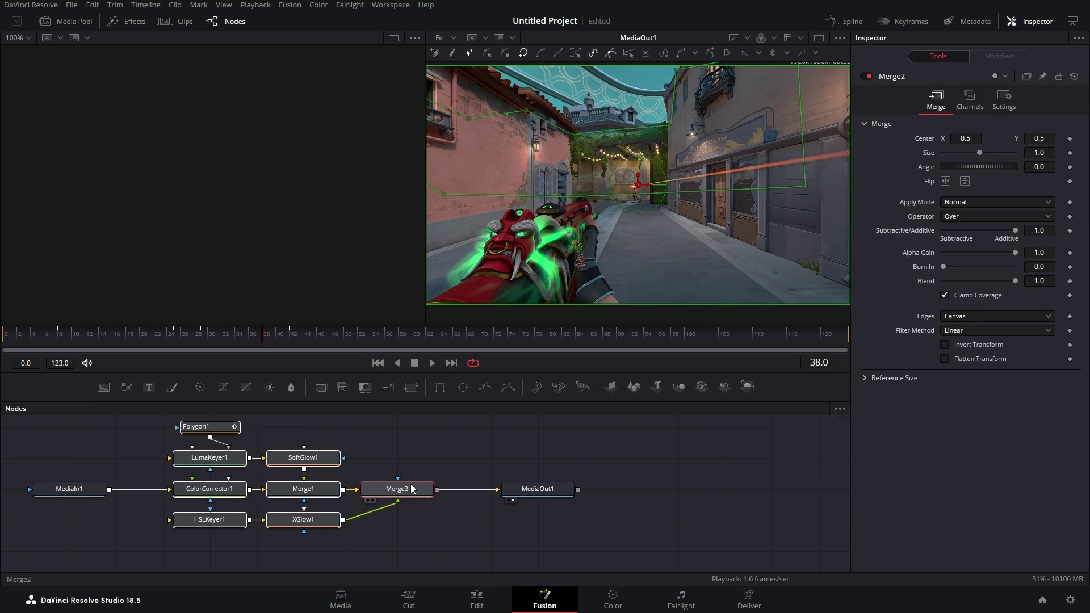
left_click_drag(109, 488, 170, 458)
left_click_drag(109, 489, 517, 489)
left_click(469, 457)
left_click_drag(470, 458, 585, 470)
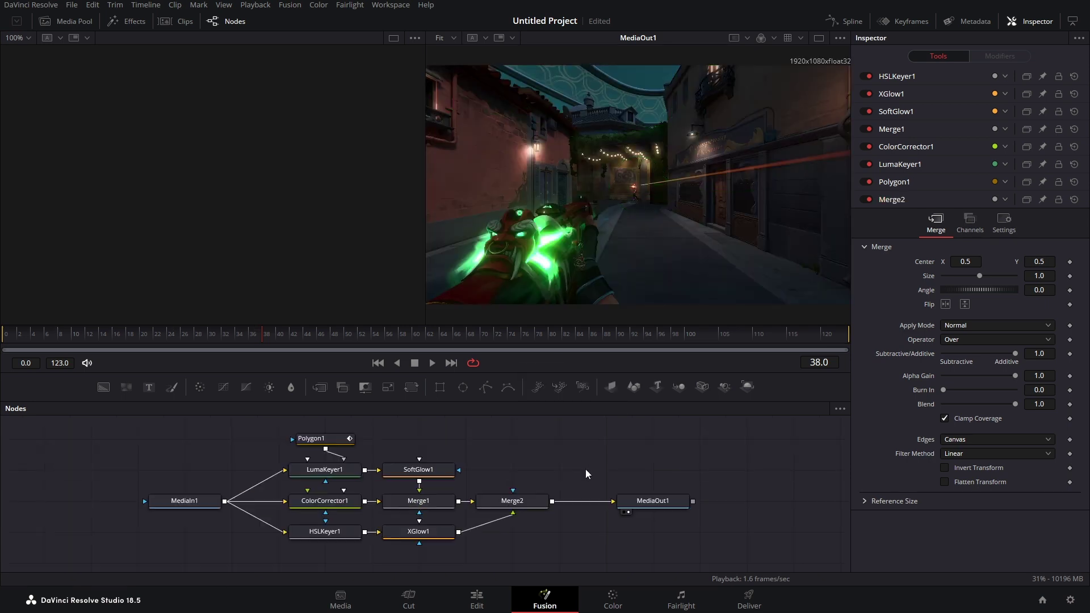
Step: Delete ColorCorrector1, Merge1 and Merge2, routing SoftGlow1's output to MediaOut1
left_click(334, 505)
key("Delete")
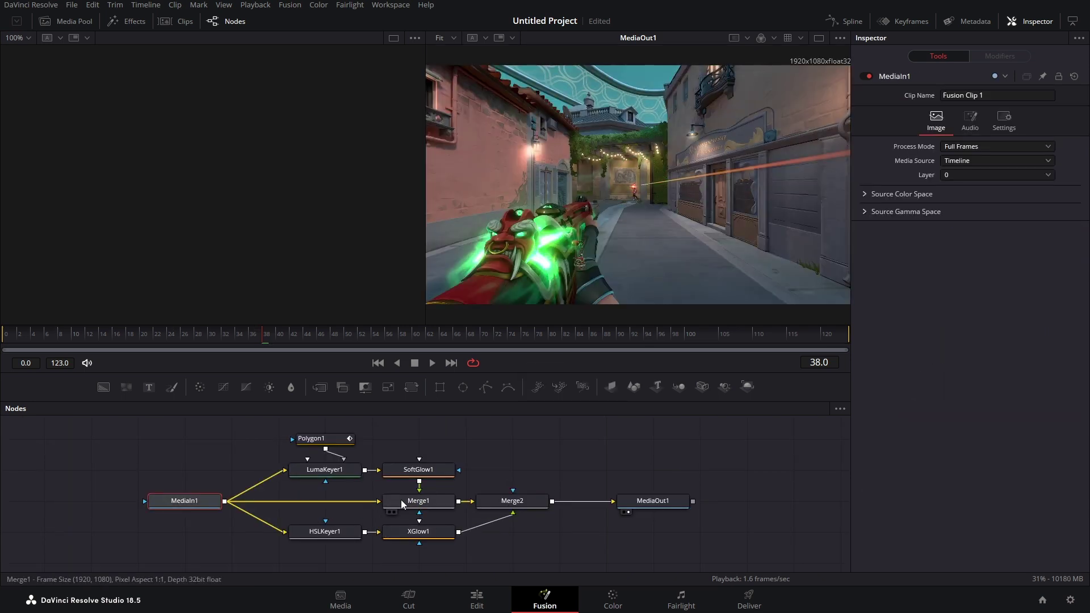
left_click(400, 500)
key("Delete")
left_click_drag(455, 502, 514, 501)
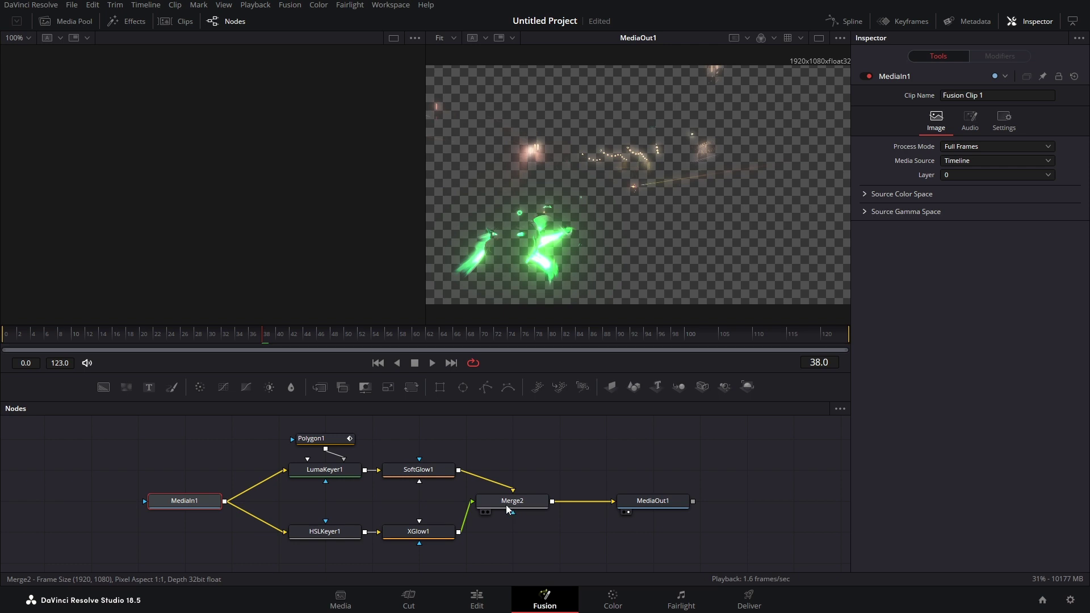
left_click(507, 509)
key("Delete")
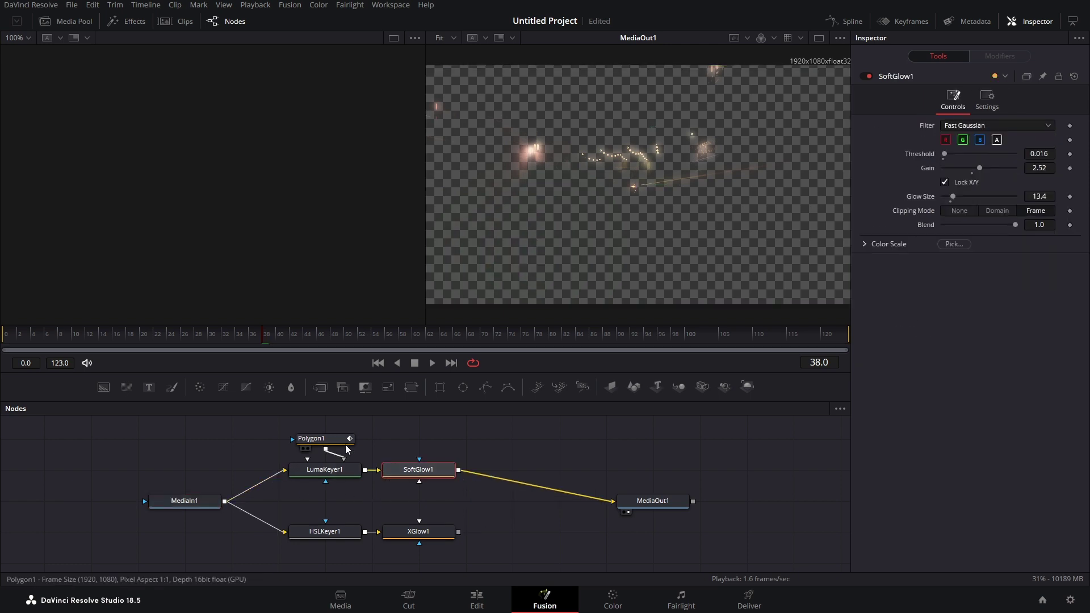
Step: Move Polygon1, LumaKeyer1 and SoftGlow1 down so the lamp glow branch lines up with MediaIn1 and MediaOut1
left_click_drag(454, 499, 316, 440)
left_click_drag(414, 472, 432, 496)
left_click(437, 468)
left_click(433, 501)
Step: Preview XGlow1 in the first viewer, merge its output over SoftGlow1's output, and return to the Edit page
left_click(326, 533)
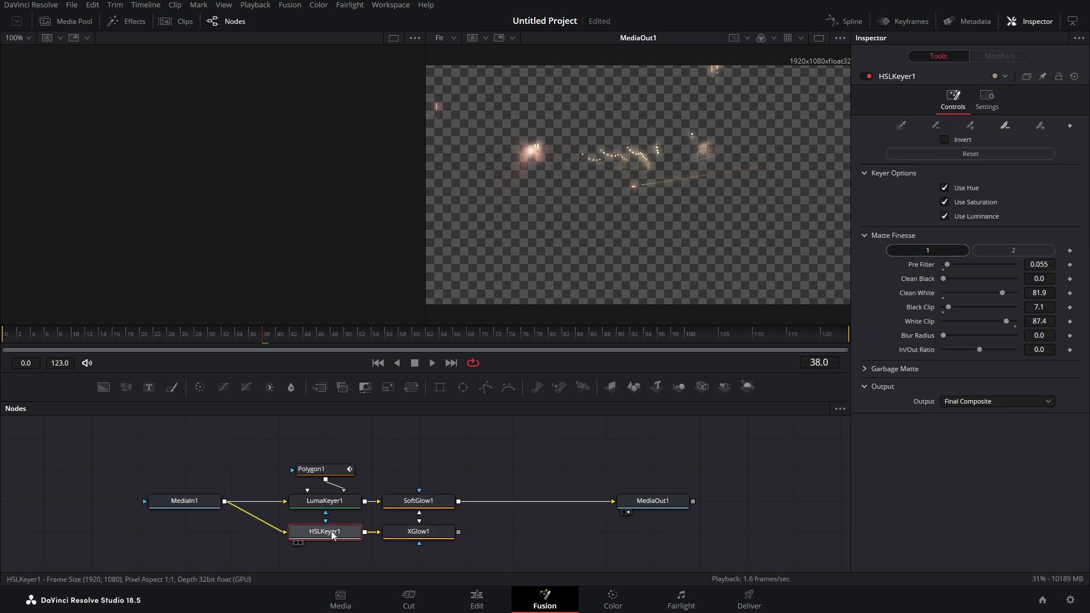
left_click(410, 533)
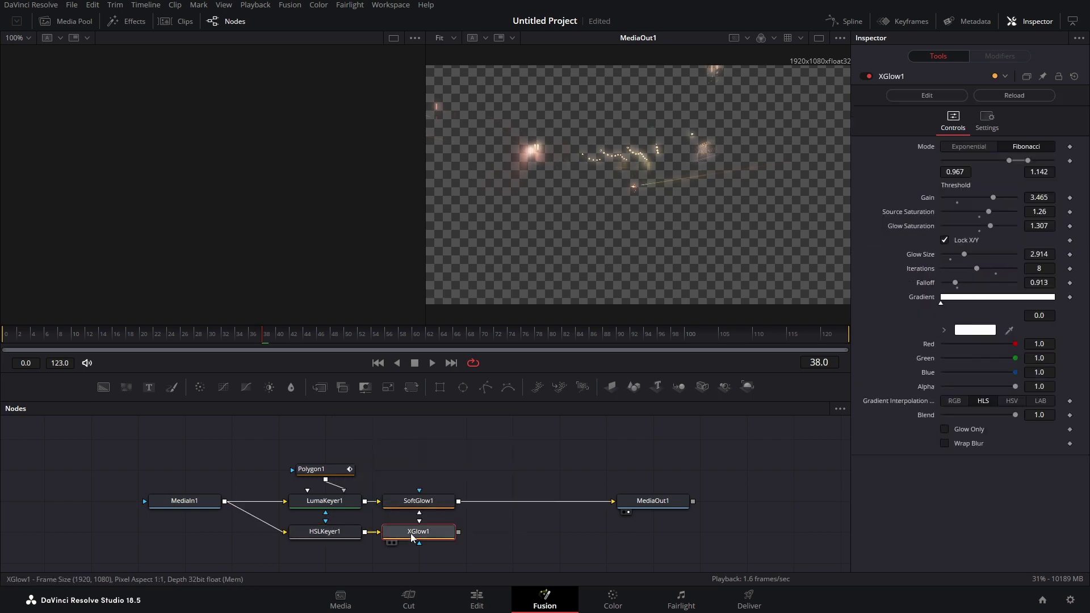
key("1")
left_click_drag(458, 532, 471, 502)
left_click(494, 602)
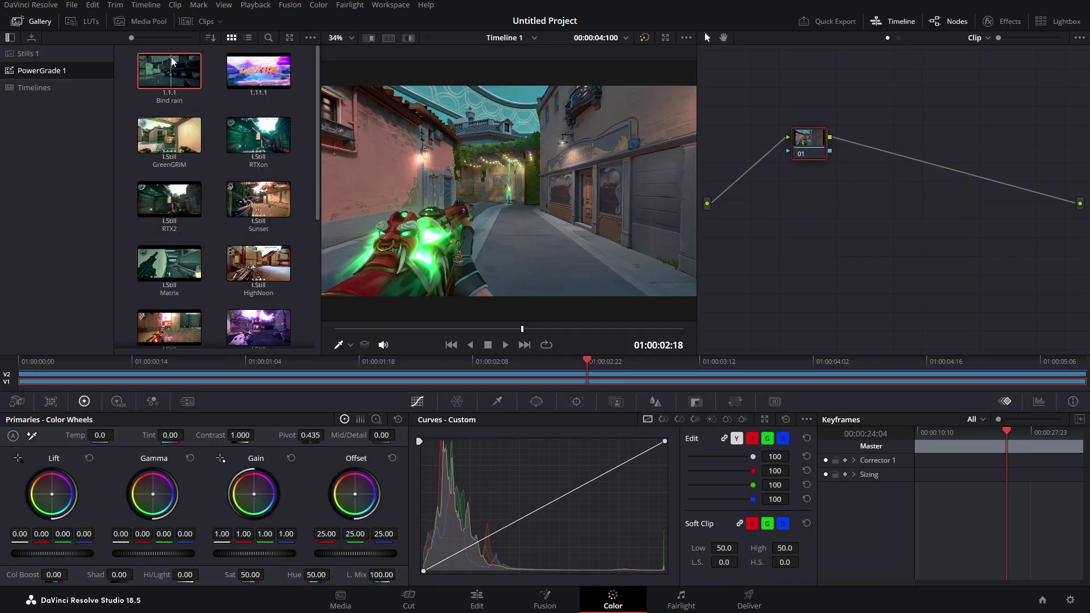
Step: Apply the Bind rain PowerGrade to the gameplay clip on Video 1 and delete its separate Sheriff node branch
double_click(172, 61)
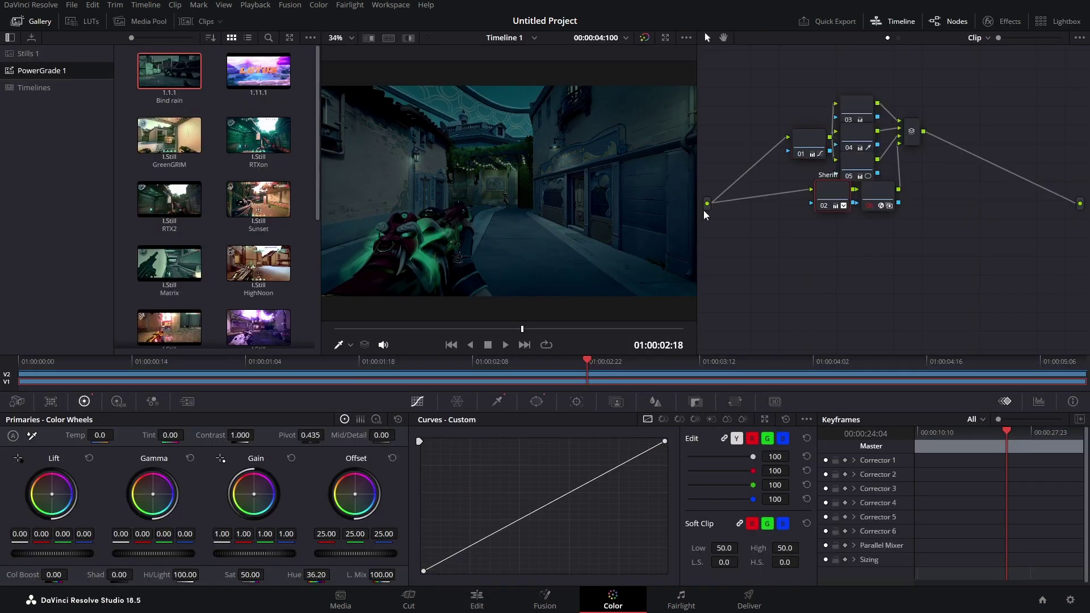
left_click_drag(928, 278, 865, 188)
key("Delete")
Step: Disable node 02 of the applied grade and return to the Edit page
left_click_drag(857, 144, 859, 149)
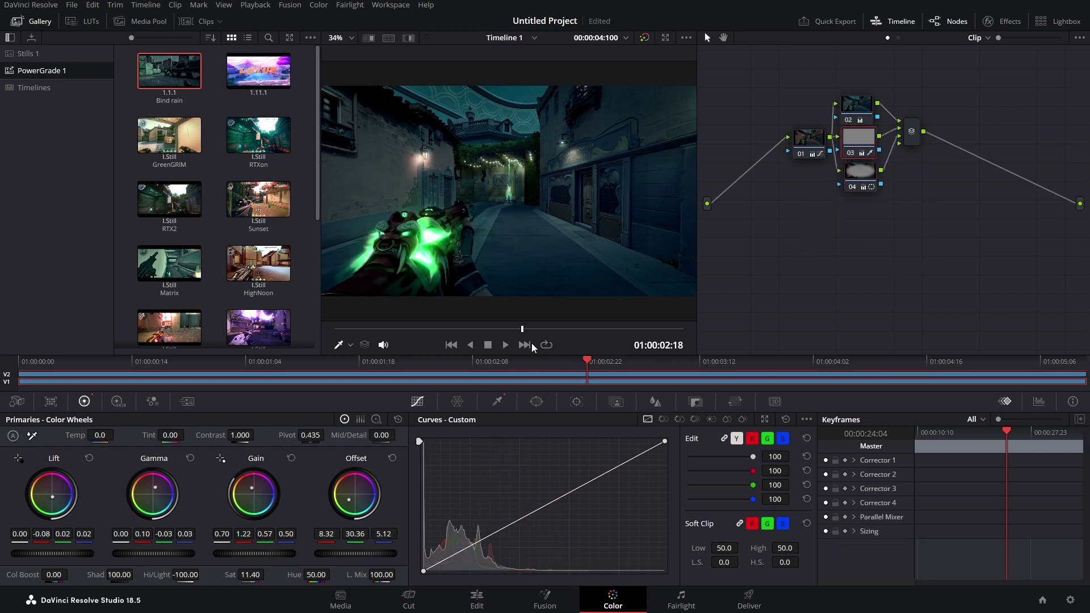
left_click(847, 121)
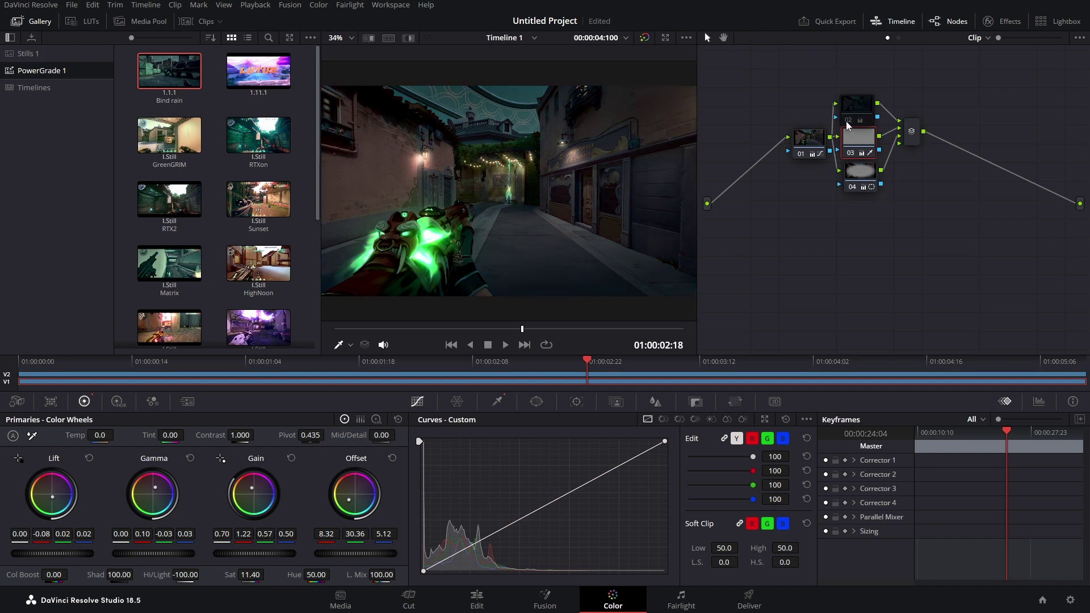
key("shift+4")
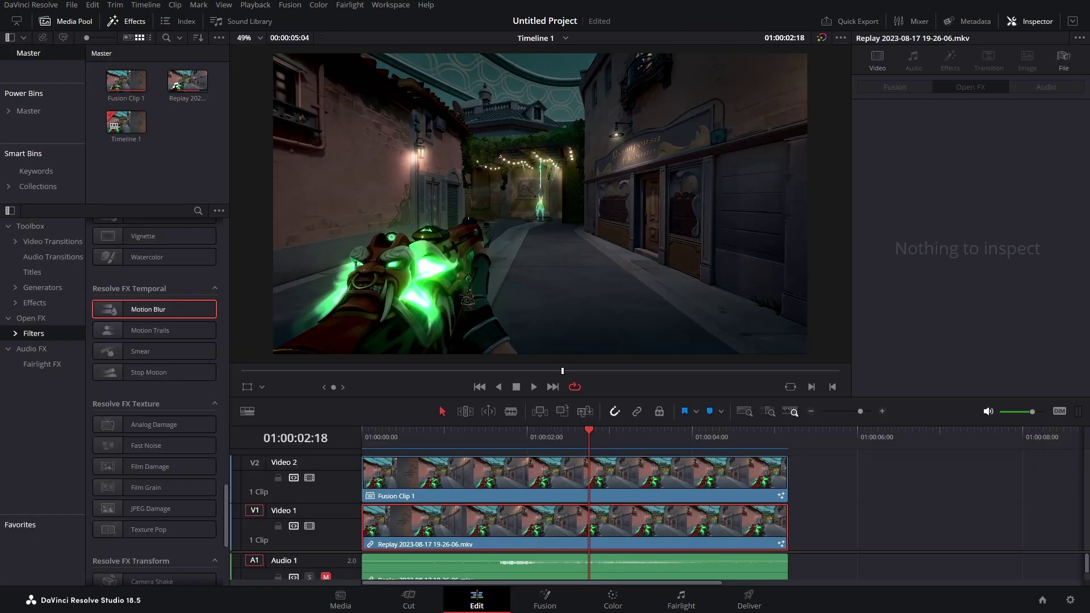
Step: Open Fusion Clip 1 from Video 2 on the Fusion page and add a Lens Dust node after Merge1
left_click(478, 477)
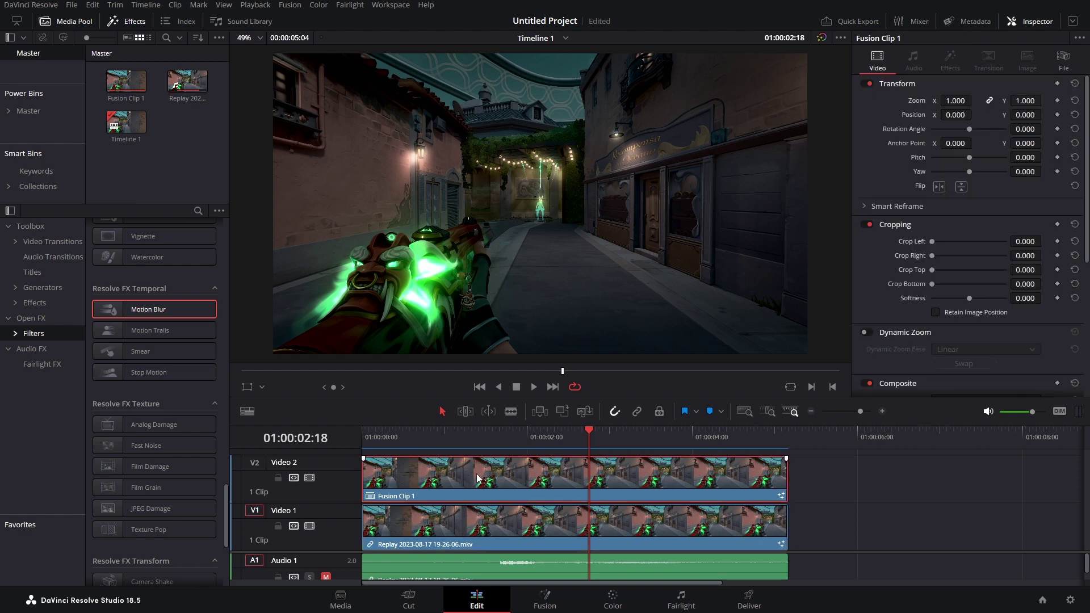
left_click(545, 599)
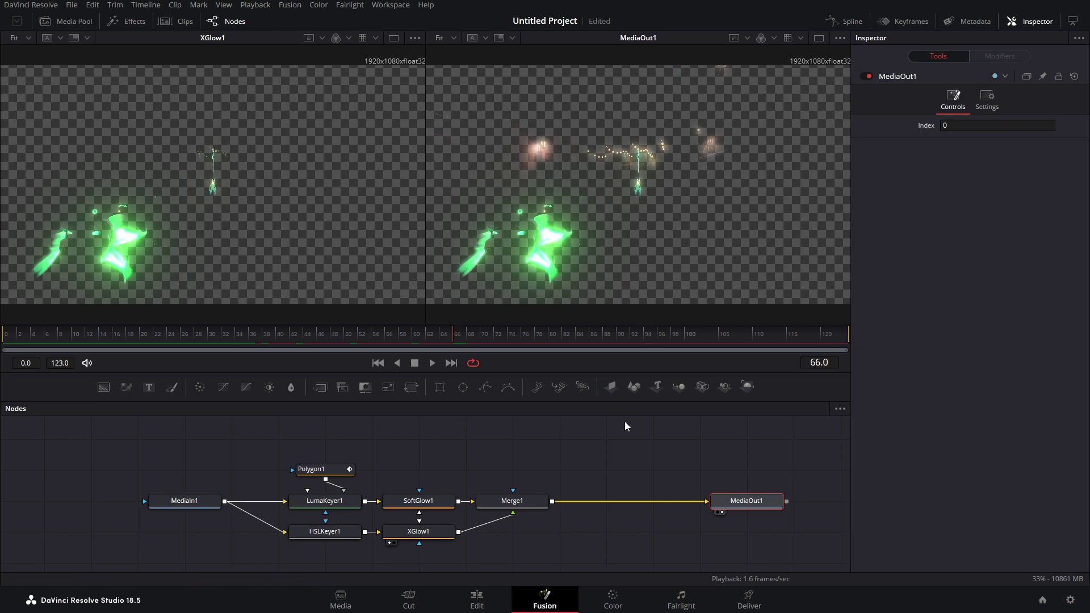
left_click(526, 506)
key("shift+space")
type("len")
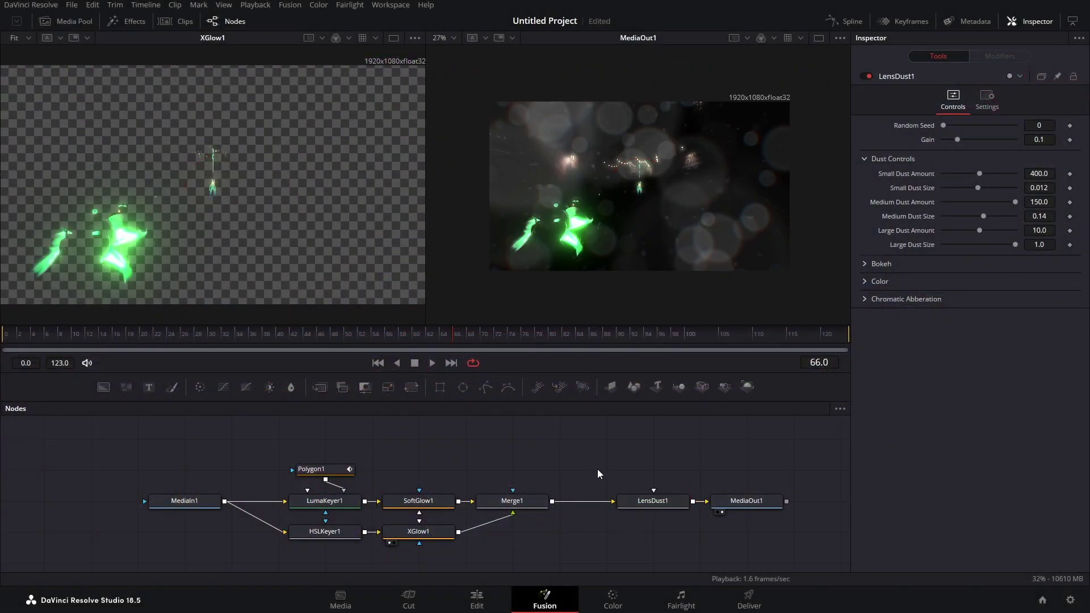
Step: Add a Luma Keyer fed by Merge1, preview it in the first viewer, and connect it as LensDust1's mask
key("shift+space")
type("luma")
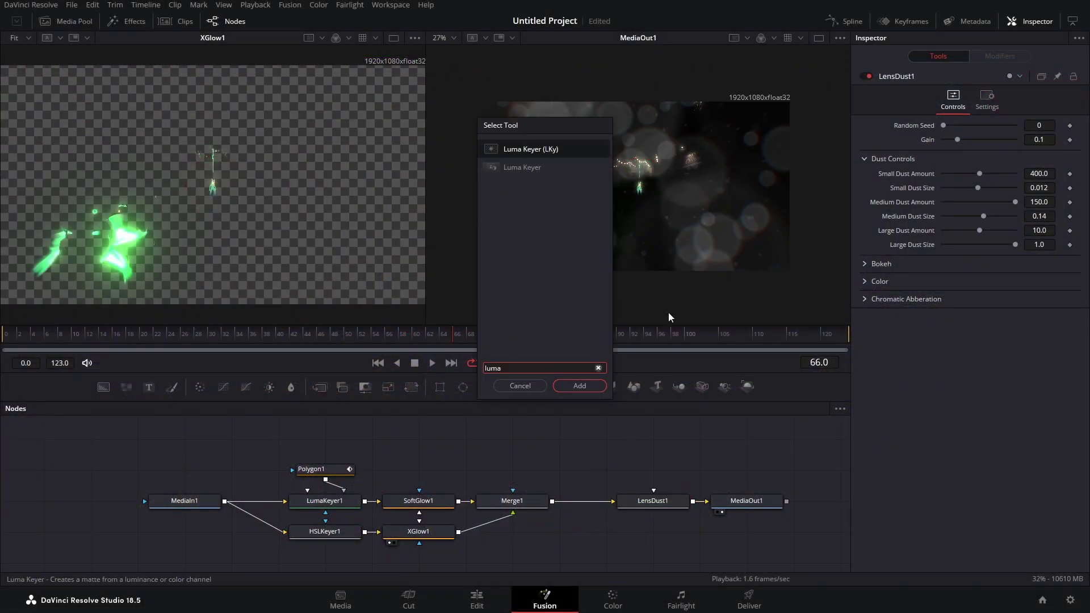
left_click(588, 384)
left_click_drag(552, 502, 566, 472)
key("1")
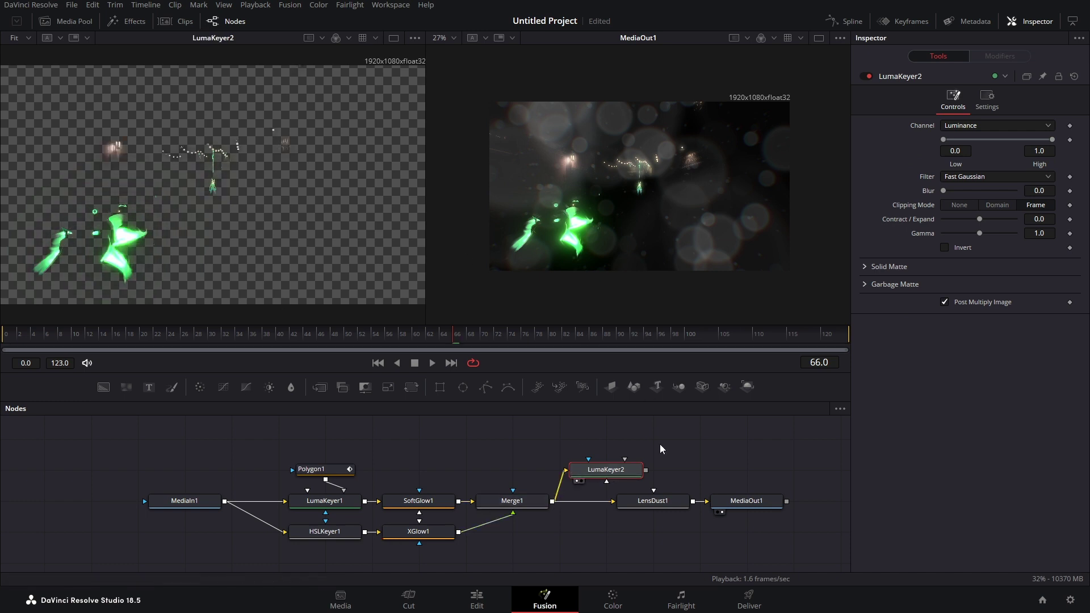
left_click_drag(646, 470, 653, 501)
Step: Lower LumaKeyer2's High threshold to about 0.367 and adjust LensDust1's gain
left_click_drag(1052, 139, 992, 138)
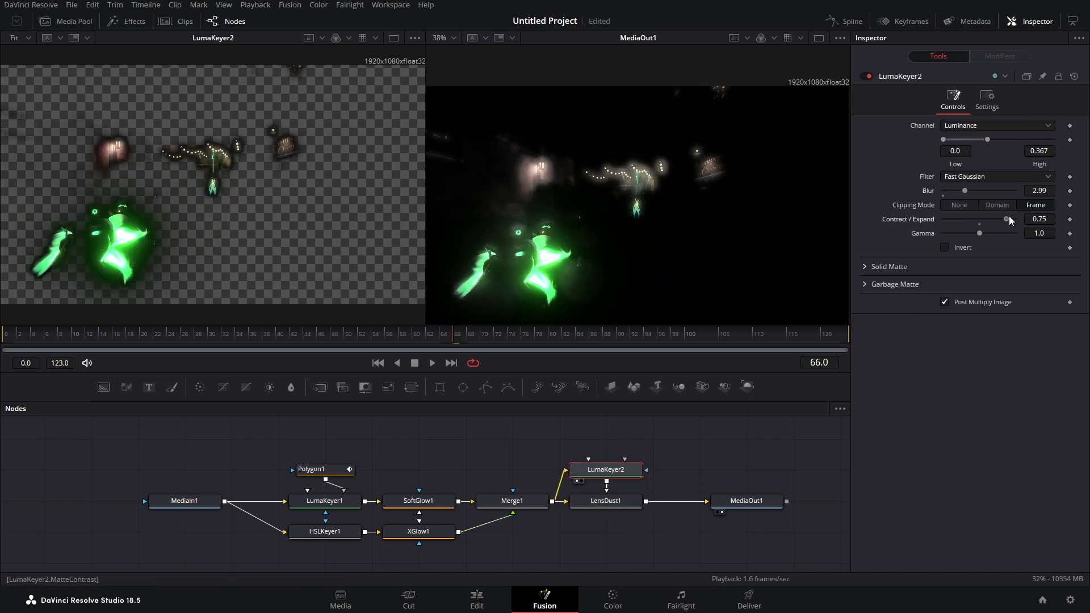
left_click(603, 500)
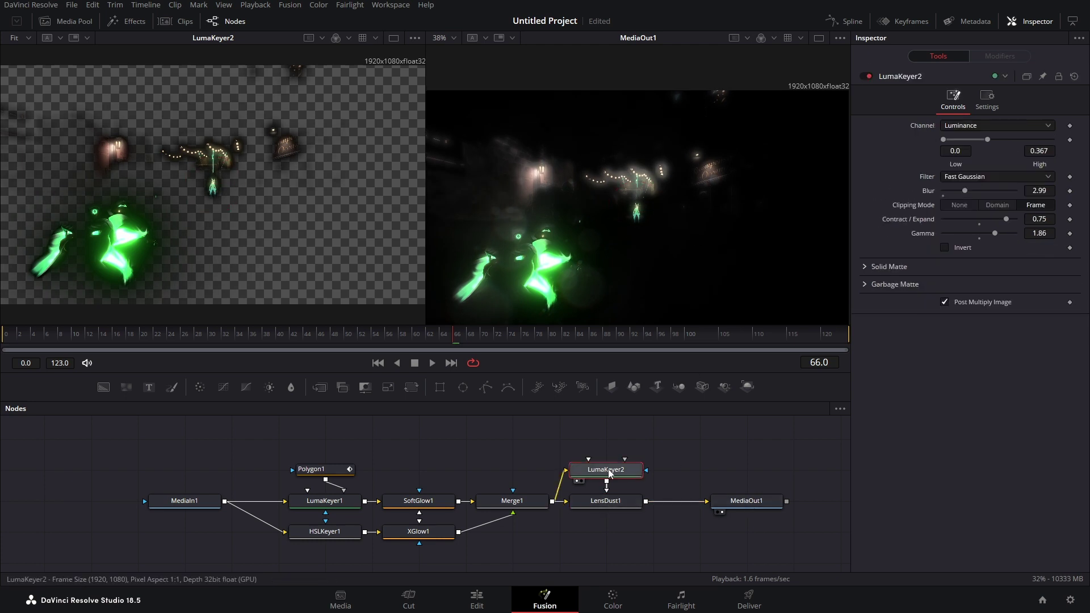
left_click_drag(984, 139, 961, 139)
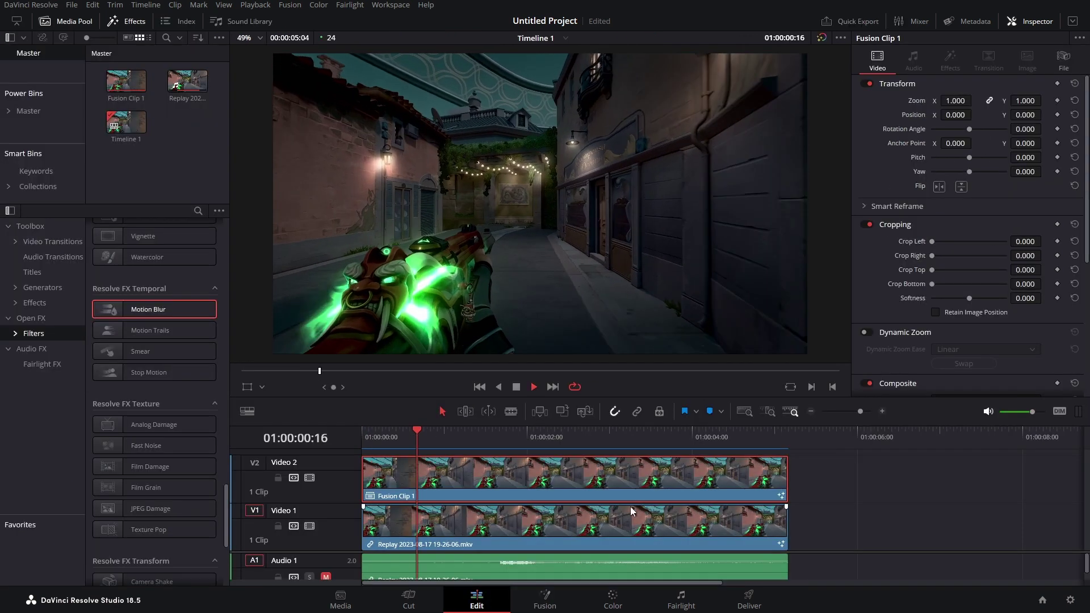